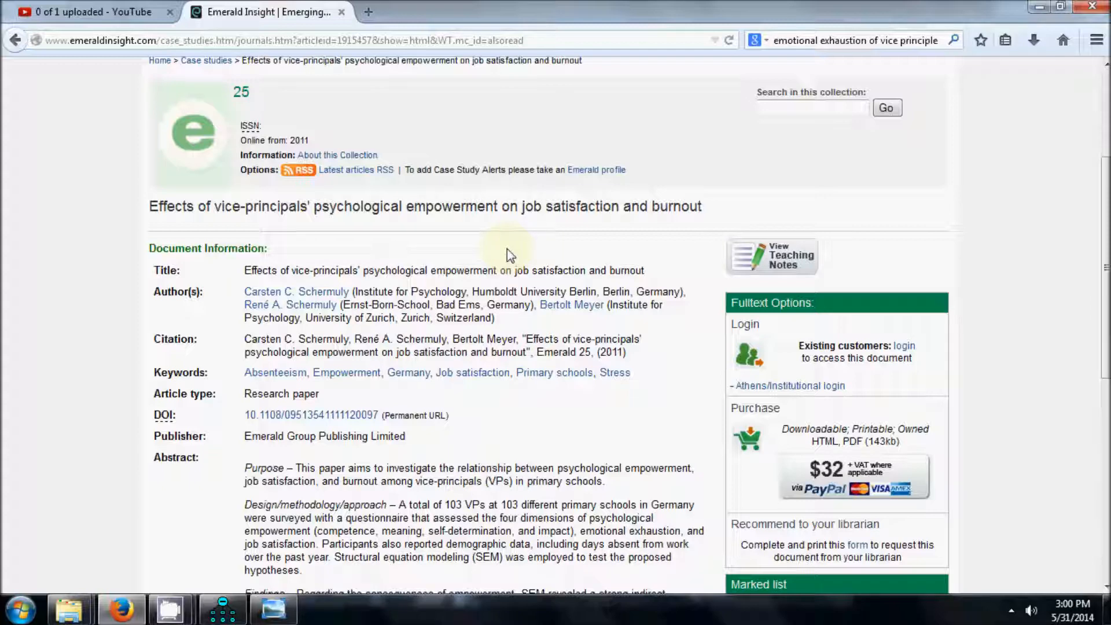
Step: Look at the published path diagram, switch to Amos and set the page orientation to Landscape
{"action": "key", "text": "alt+Tab"}
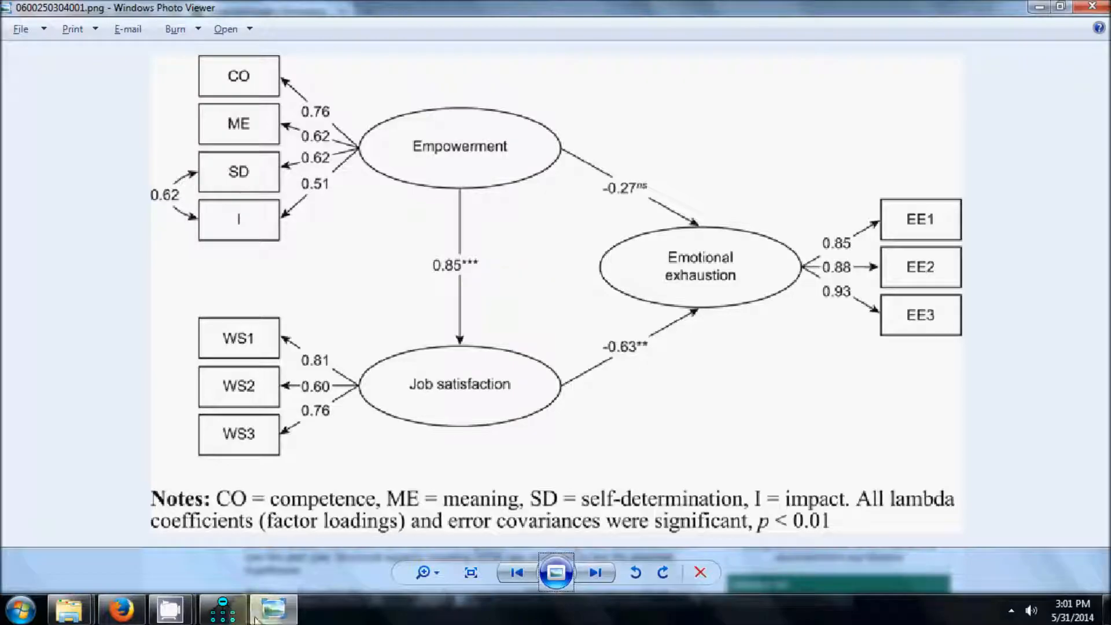
{"action": "left_click", "coordinate": [226, 613]}
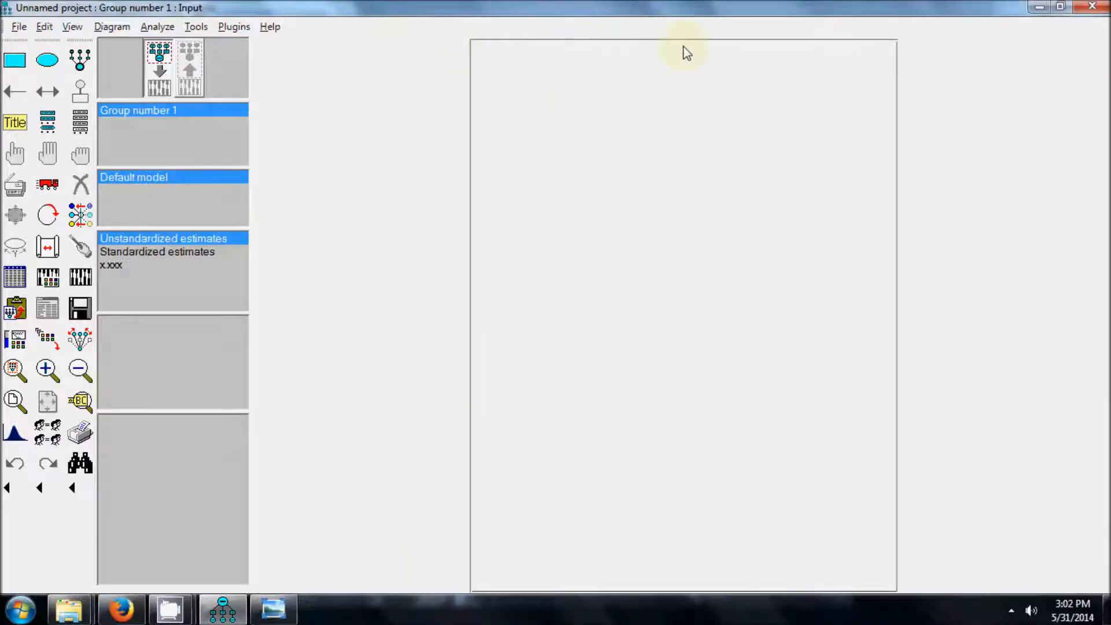
{"action": "left_click", "coordinate": [45, 27]}
{"action": "mouse_move", "coordinate": [72, 27]}
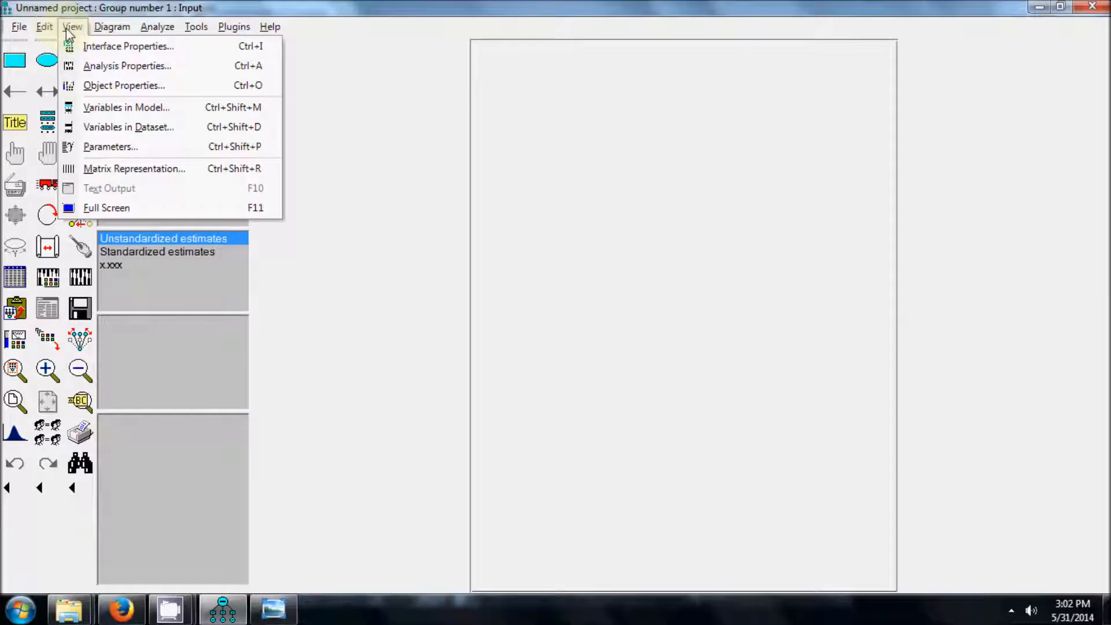
{"action": "left_click", "coordinate": [88, 48]}
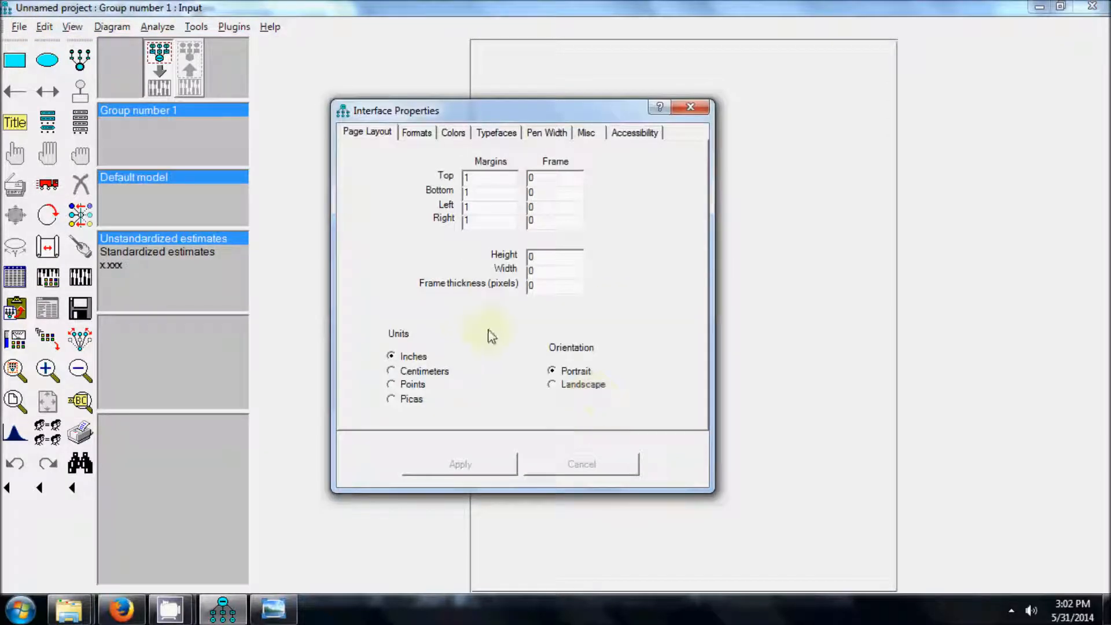
{"action": "left_click", "coordinate": [587, 386]}
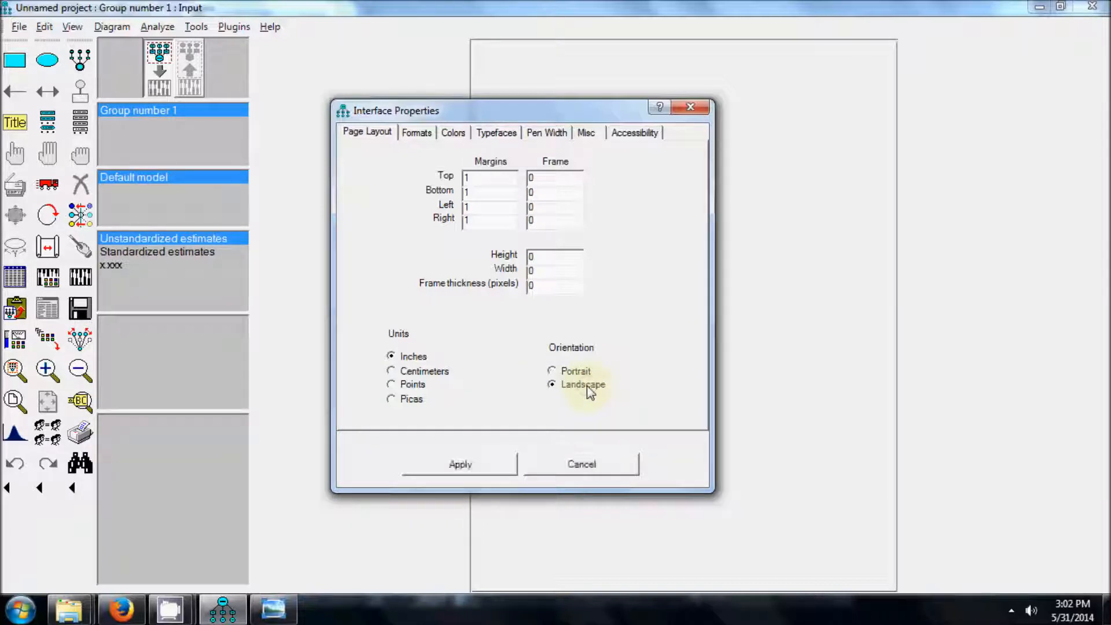
{"action": "left_click", "coordinate": [486, 465]}
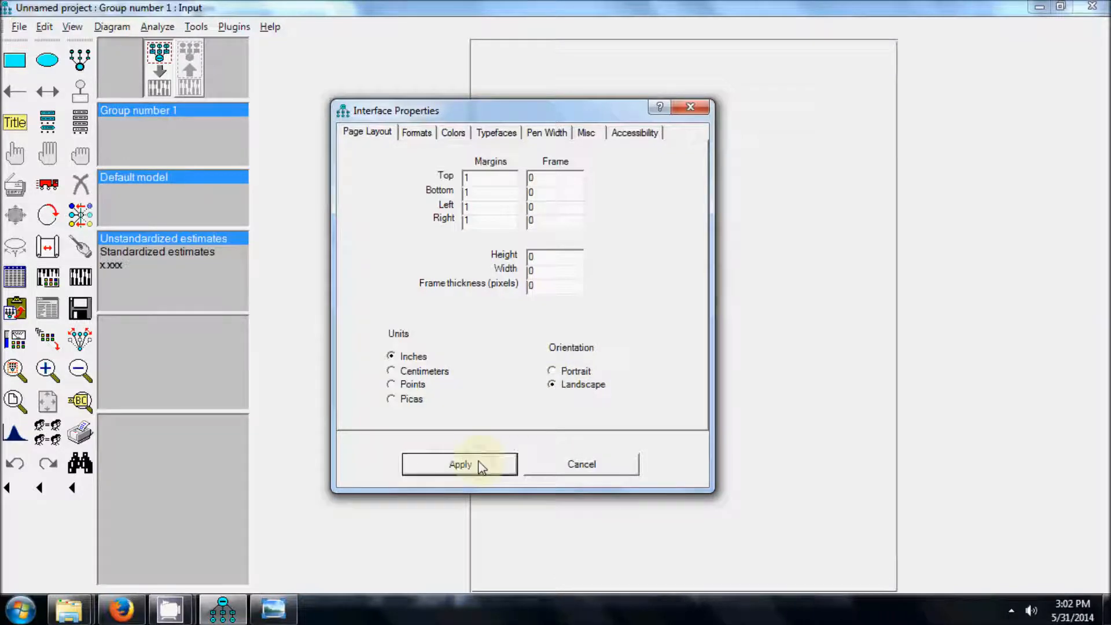
{"action": "left_click", "coordinate": [690, 108]}
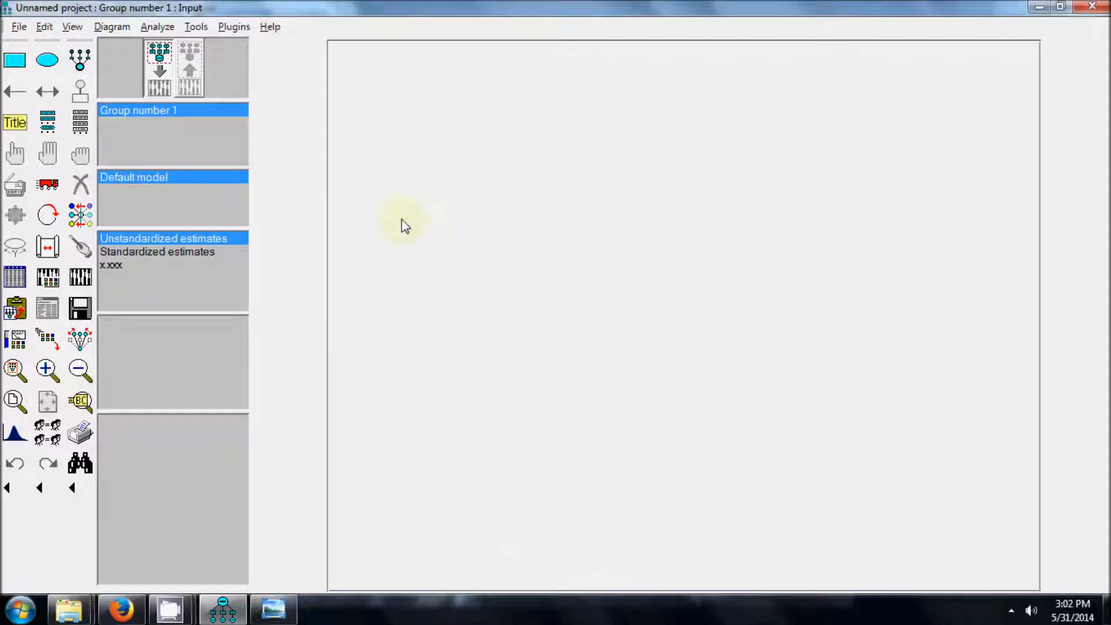
{"action": "left_click", "coordinate": [13, 64]}
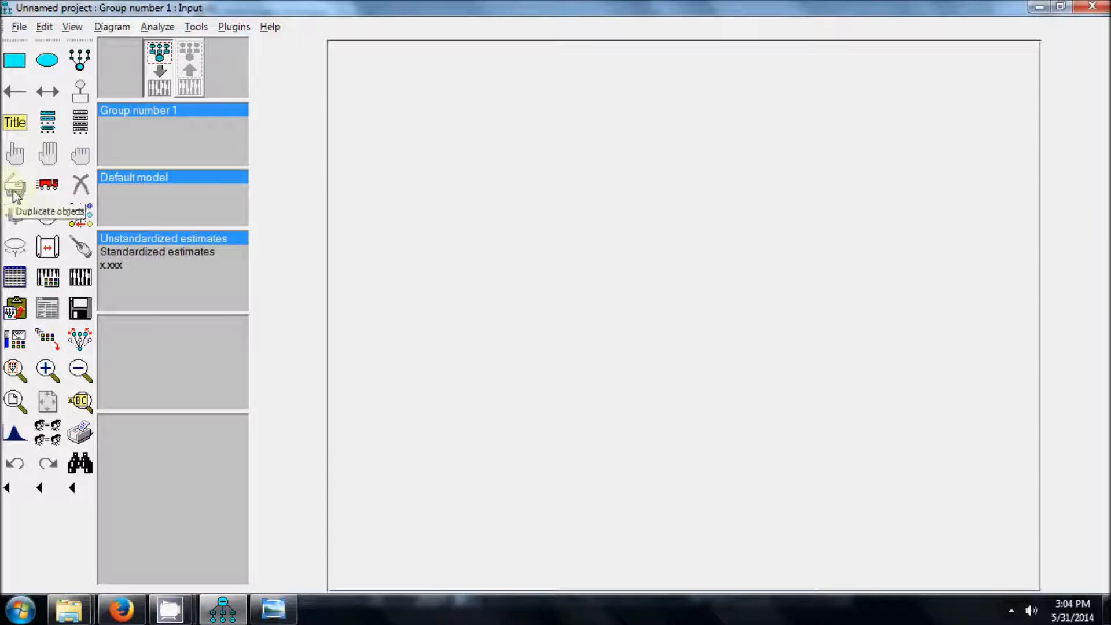
{"action": "left_click", "coordinate": [46, 197]}
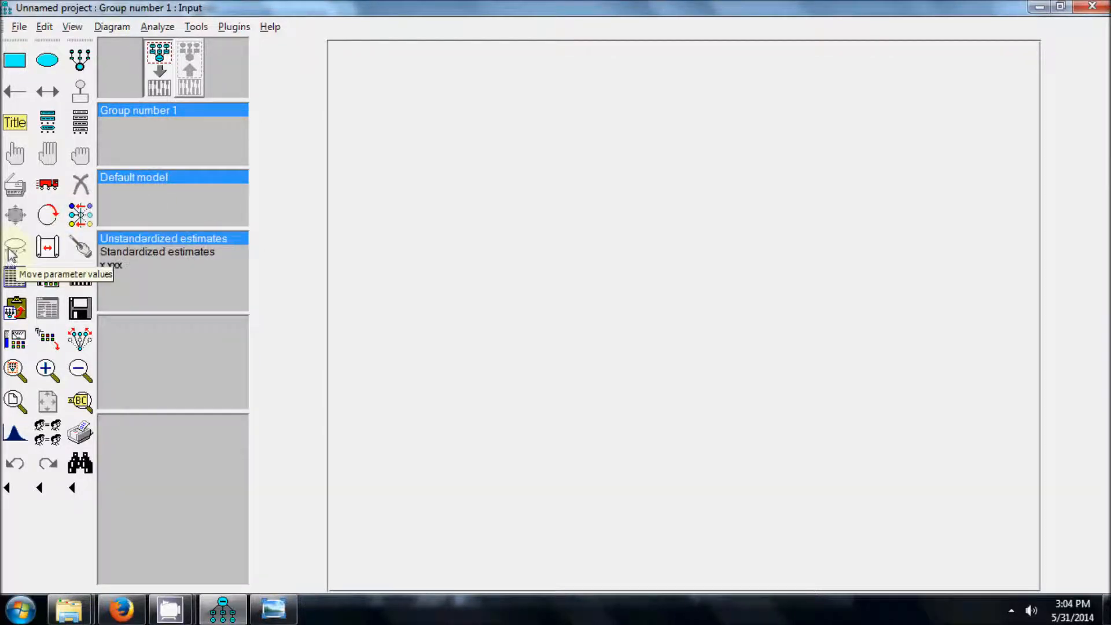
{"action": "left_click", "coordinate": [46, 253]}
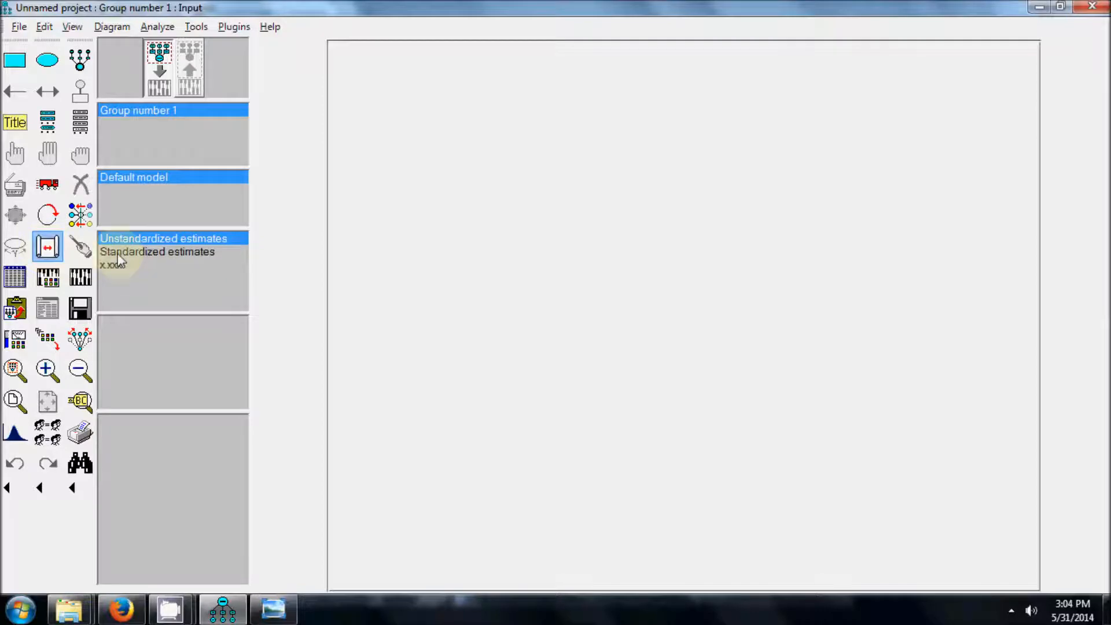
{"action": "mouse_move", "coordinate": [429, 256]}
{"action": "left_mouse_down"}
{"action": "mouse_move", "coordinate": [445, 206]}
{"action": "mouse_move", "coordinate": [425, 206]}
{"action": "mouse_move", "coordinate": [427, 272]}
{"action": "mouse_move", "coordinate": [423, 263]}
{"action": "left_mouse_up"}
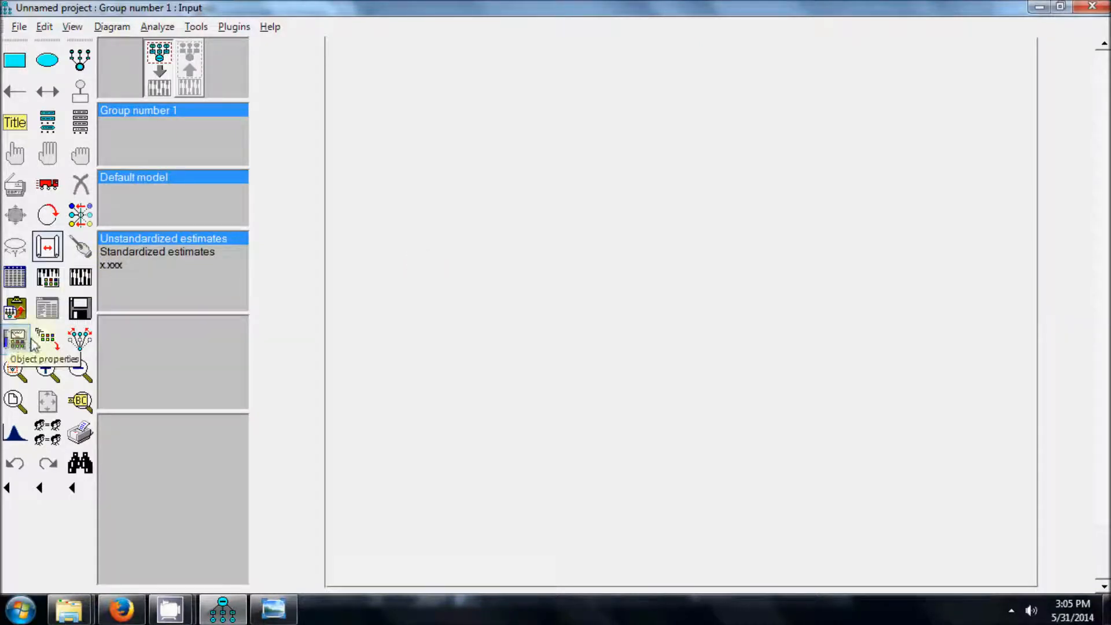
{"action": "left_click", "coordinate": [79, 347]}
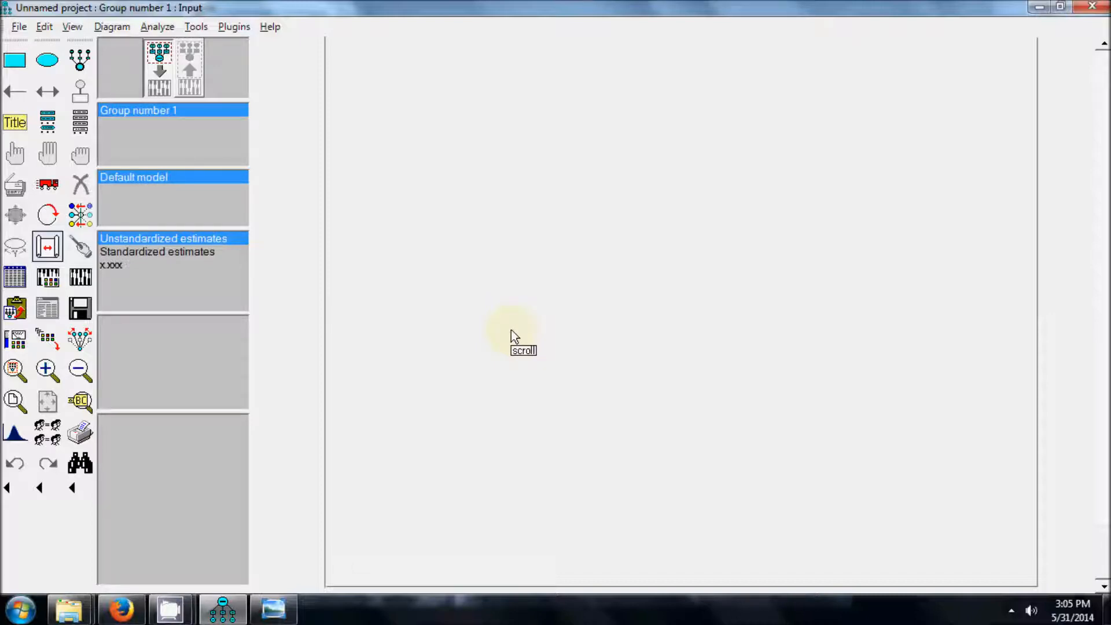
Step: Following the reference model, draw a latent variable with four indicators and their error terms in the upper-left area of the page
{"action": "left_click", "coordinate": [274, 609]}
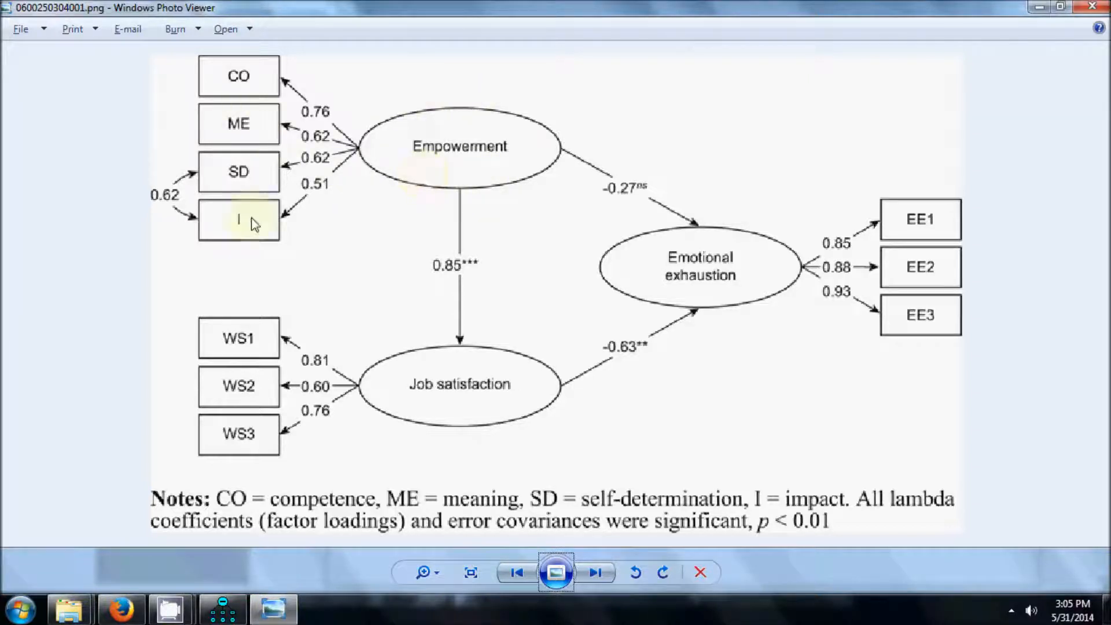
{"action": "key", "text": "alt+Tab"}
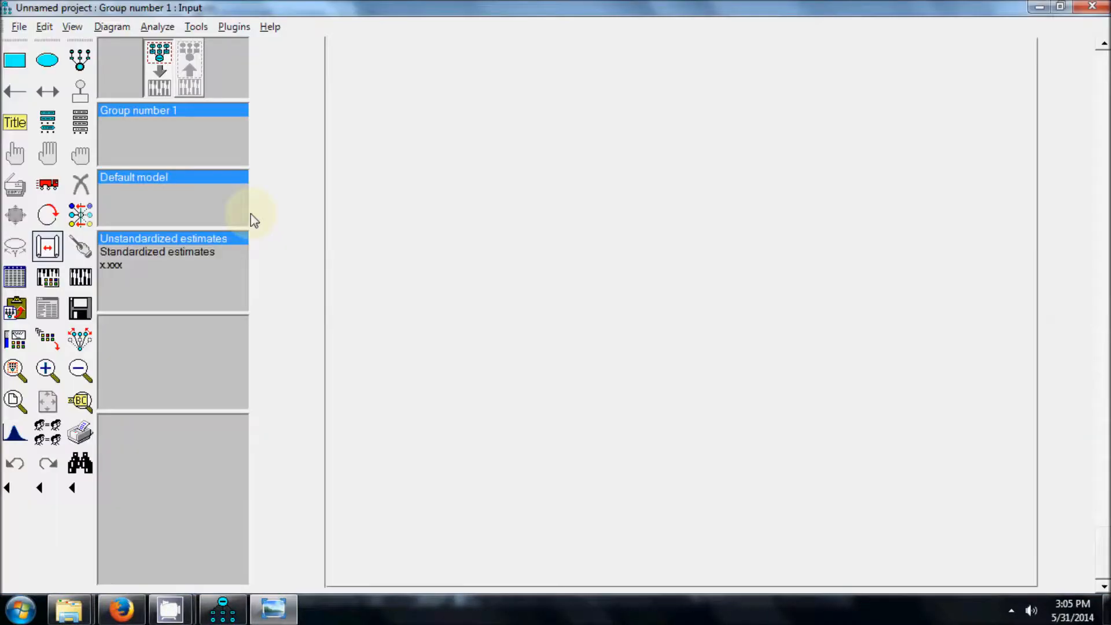
{"action": "left_click", "coordinate": [76, 67]}
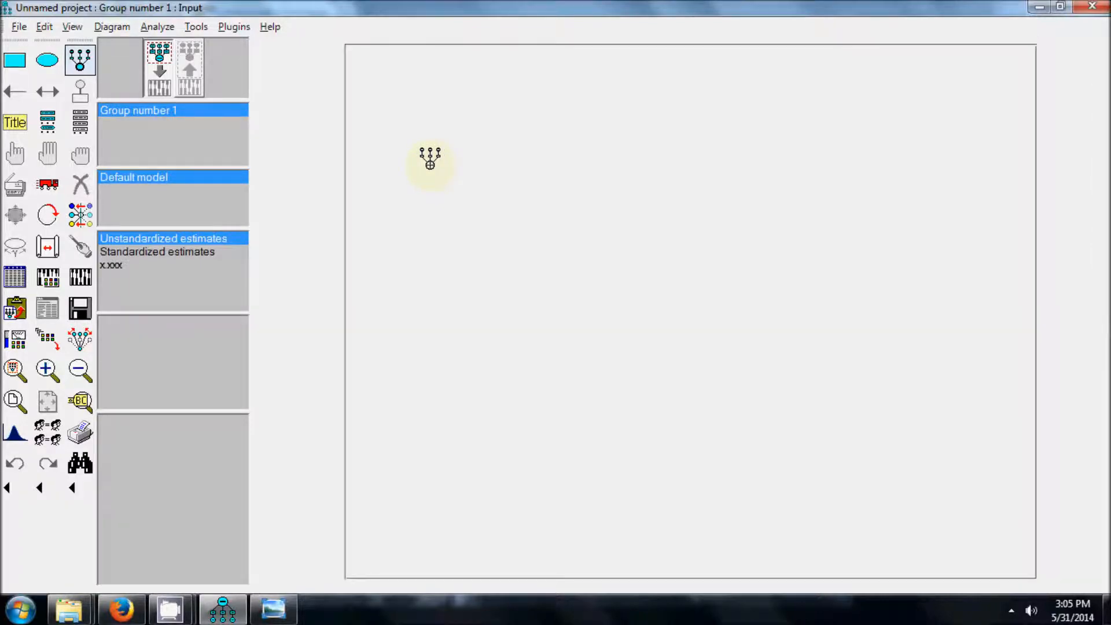
{"action": "left_click", "coordinate": [430, 162]}
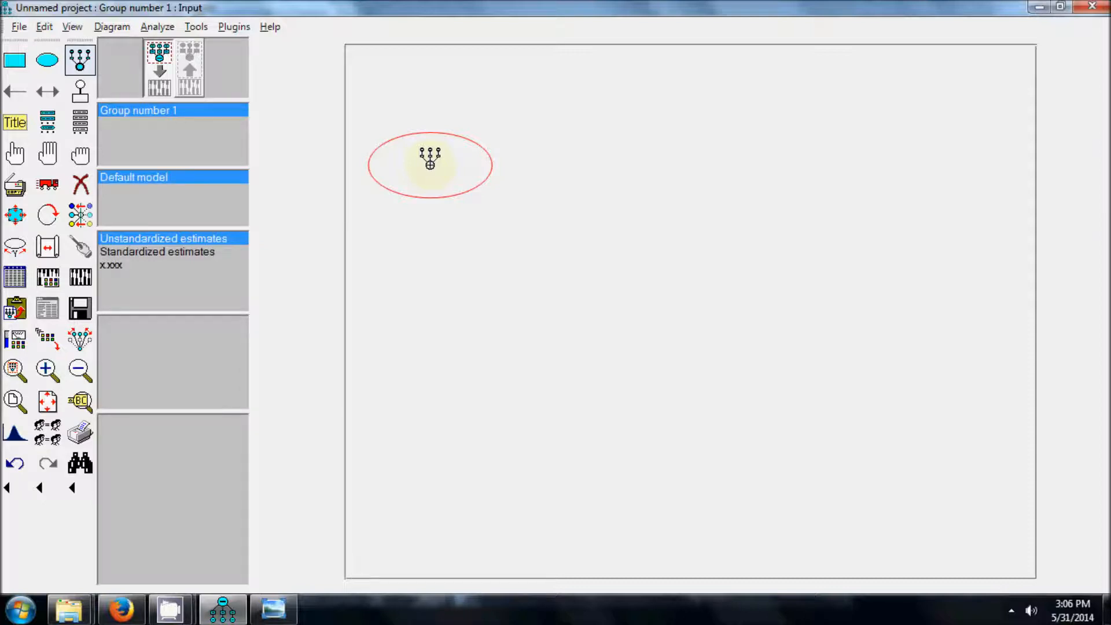
{"action": "left_click", "coordinate": [430, 164]}
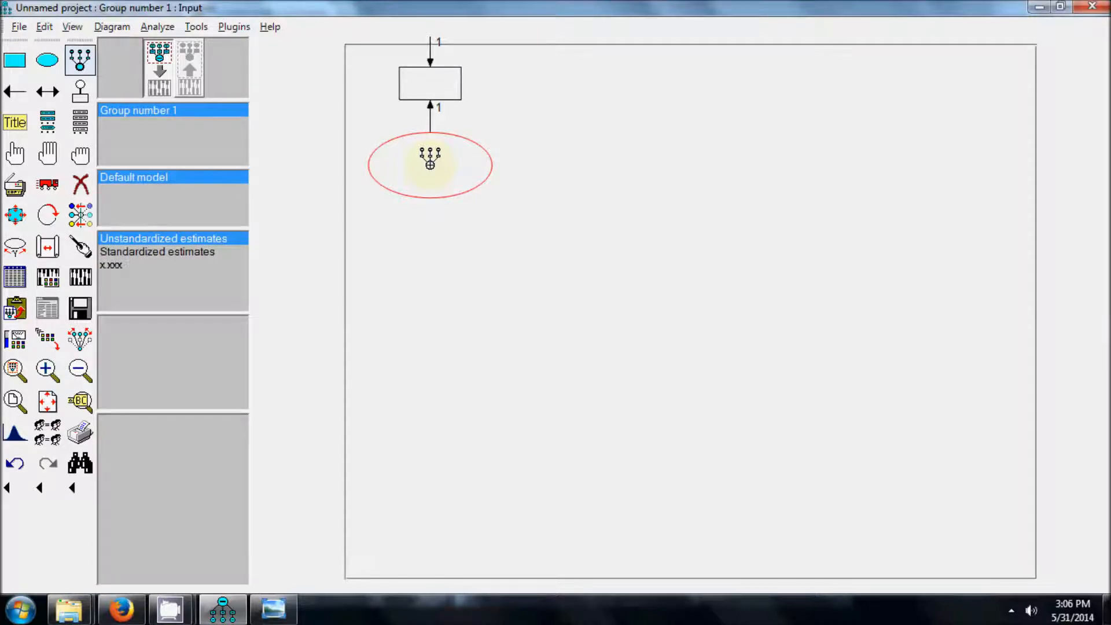
{"action": "left_click", "coordinate": [430, 165]}
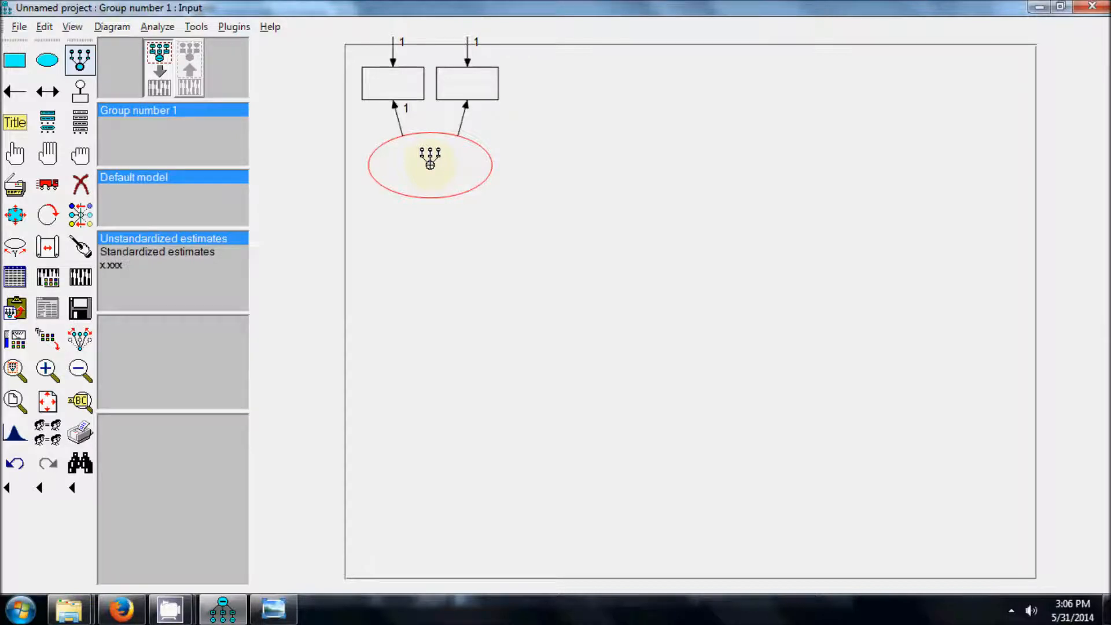
{"action": "left_click", "coordinate": [430, 161]}
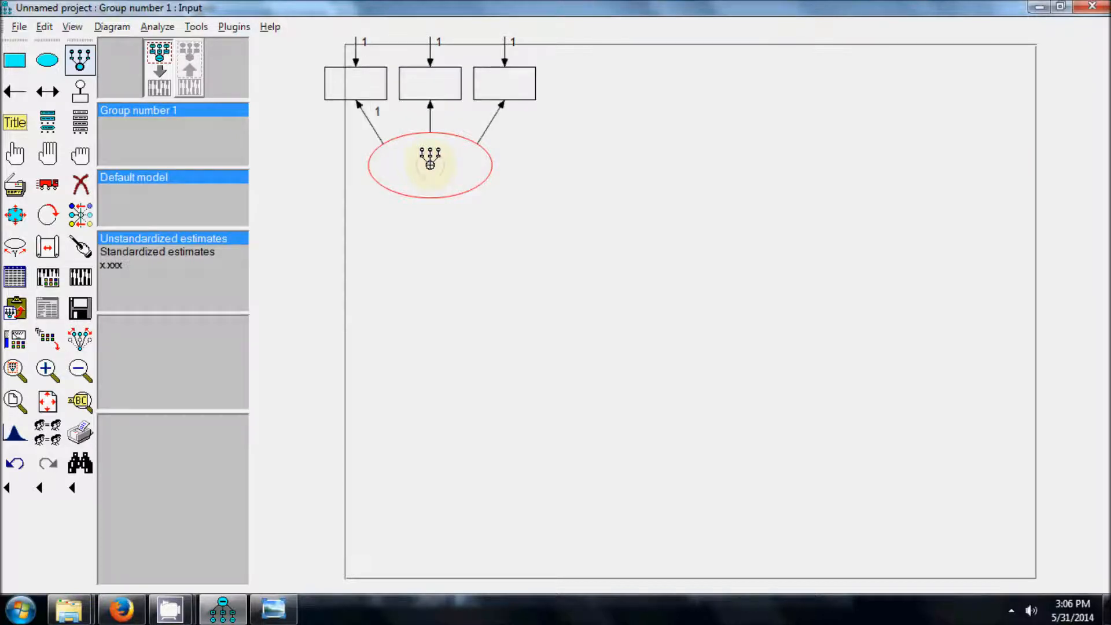
{"action": "left_click", "coordinate": [430, 161]}
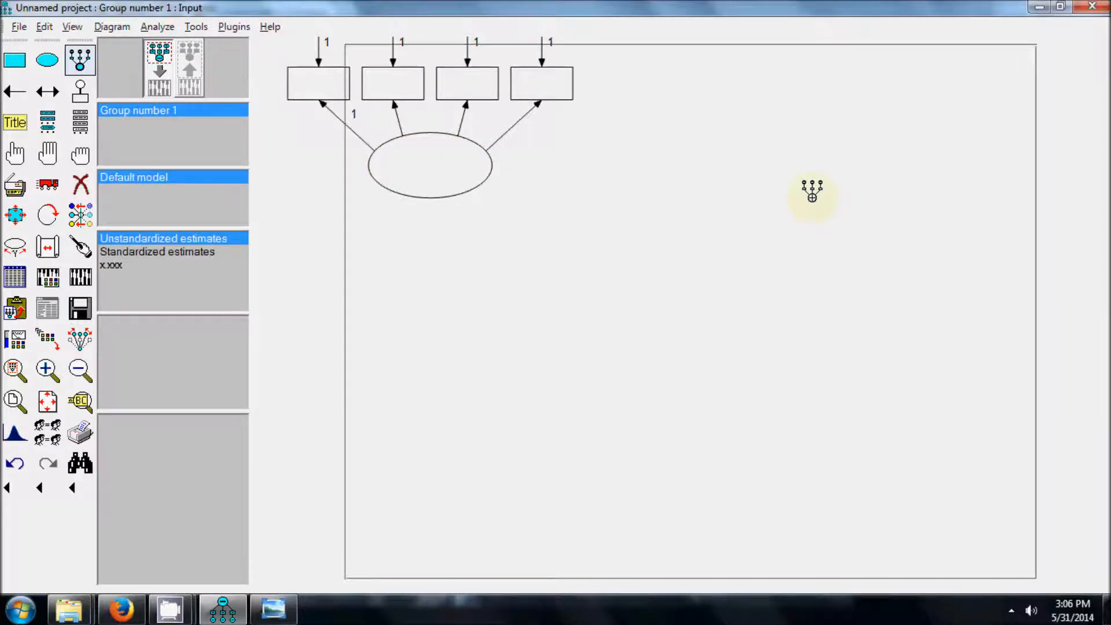
Step: Check the reference diagram for emotional exhaustion and draw a latent variable with three indicators and error terms on the right side of the page
{"action": "key", "text": "alt+Tab"}
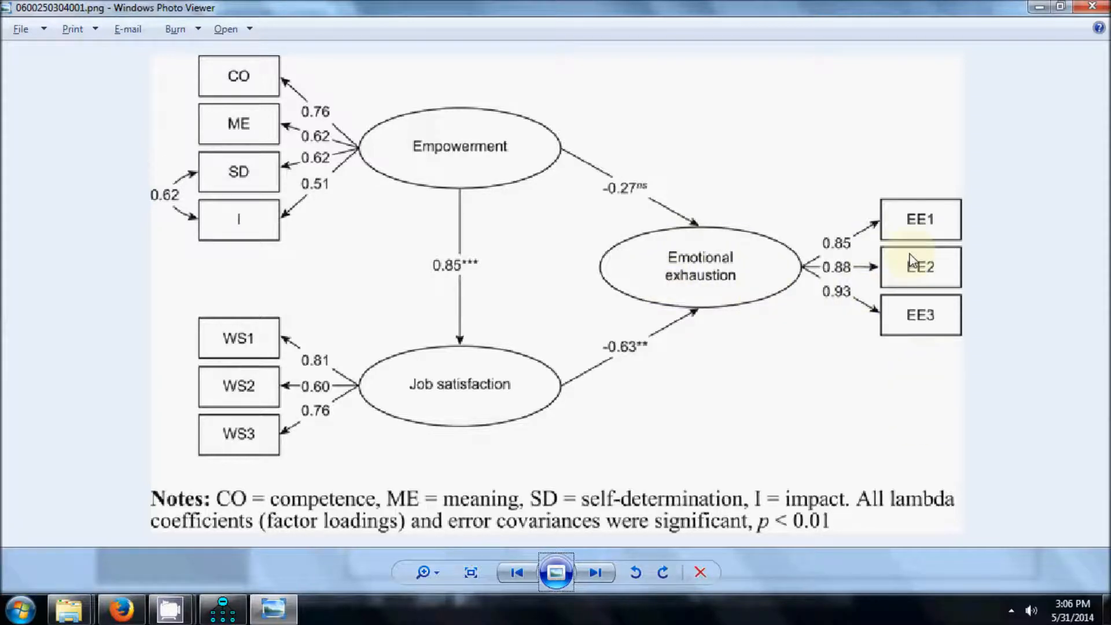
{"action": "key", "text": "alt+Tab"}
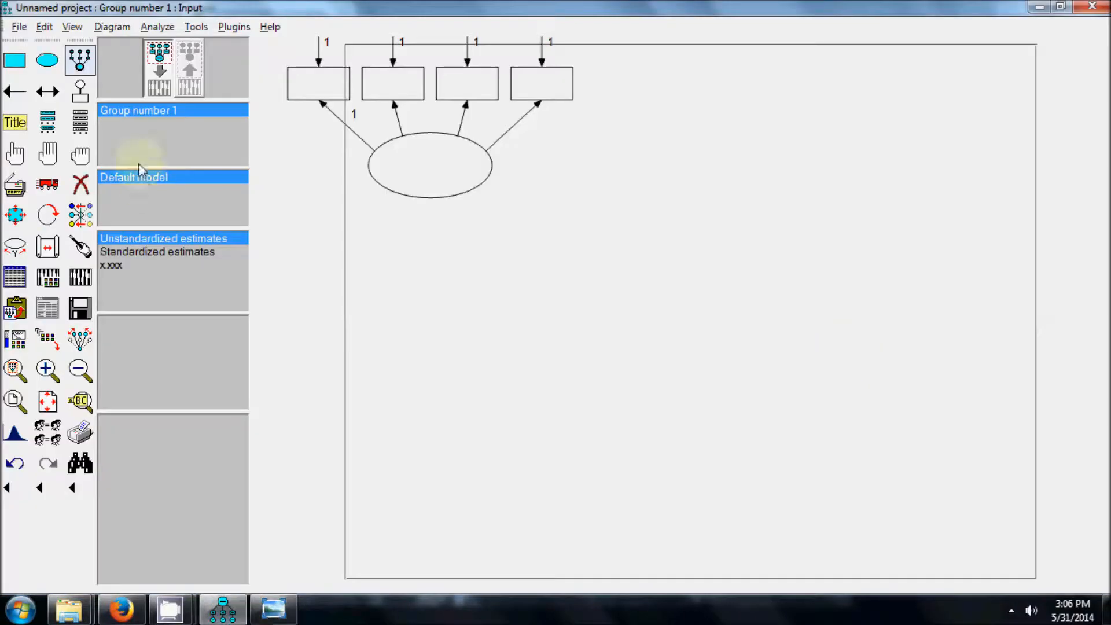
{"action": "left_click", "coordinate": [70, 62]}
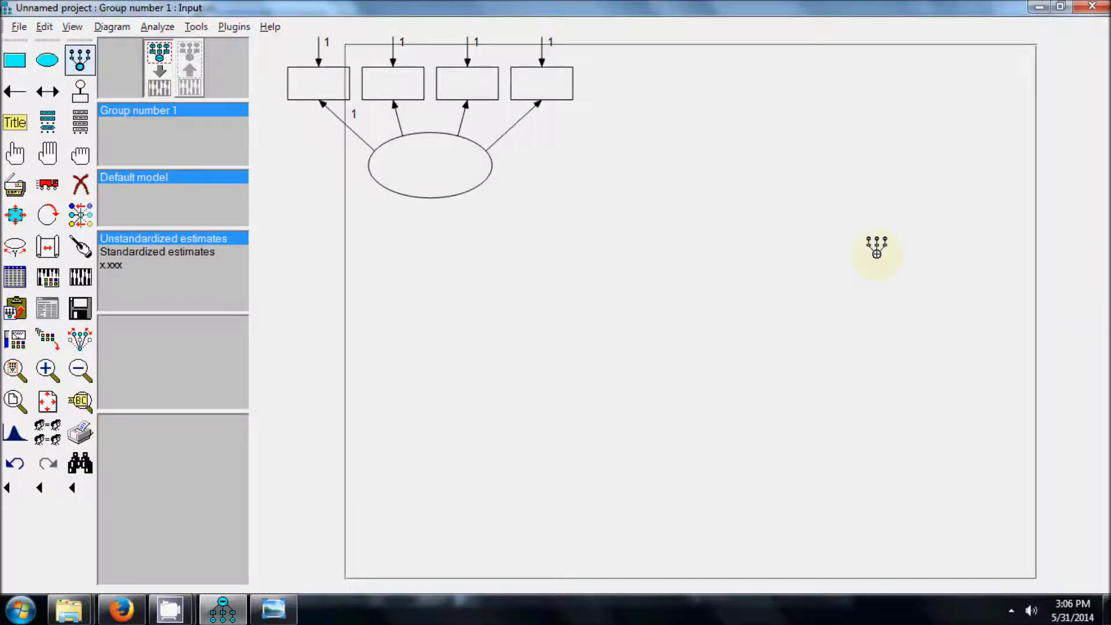
{"action": "left_click", "coordinate": [881, 227]}
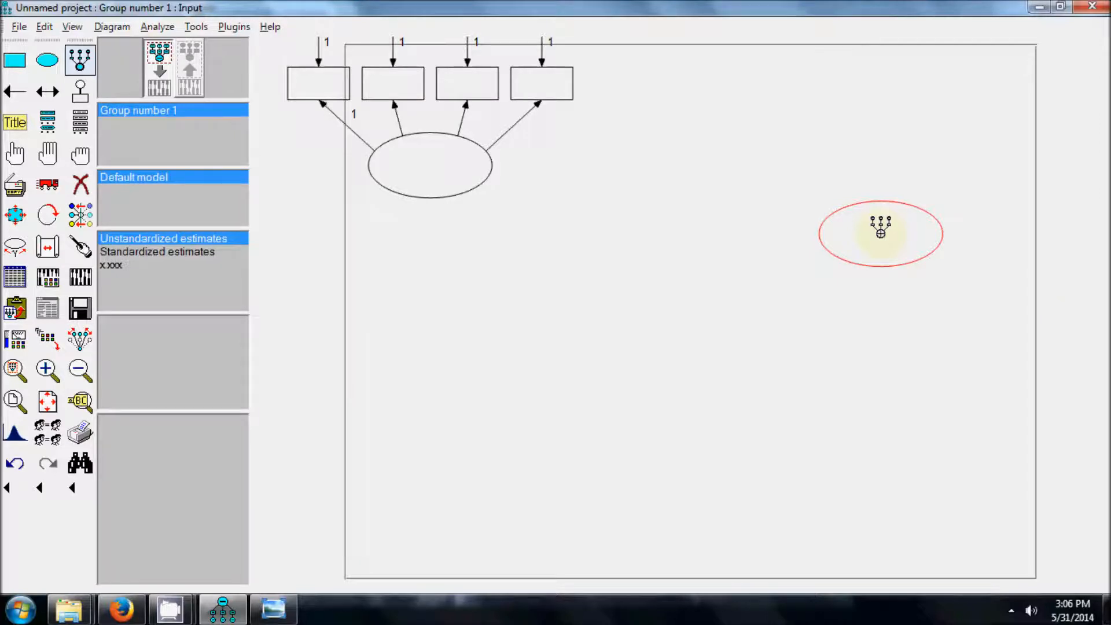
{"action": "left_click", "coordinate": [881, 232]}
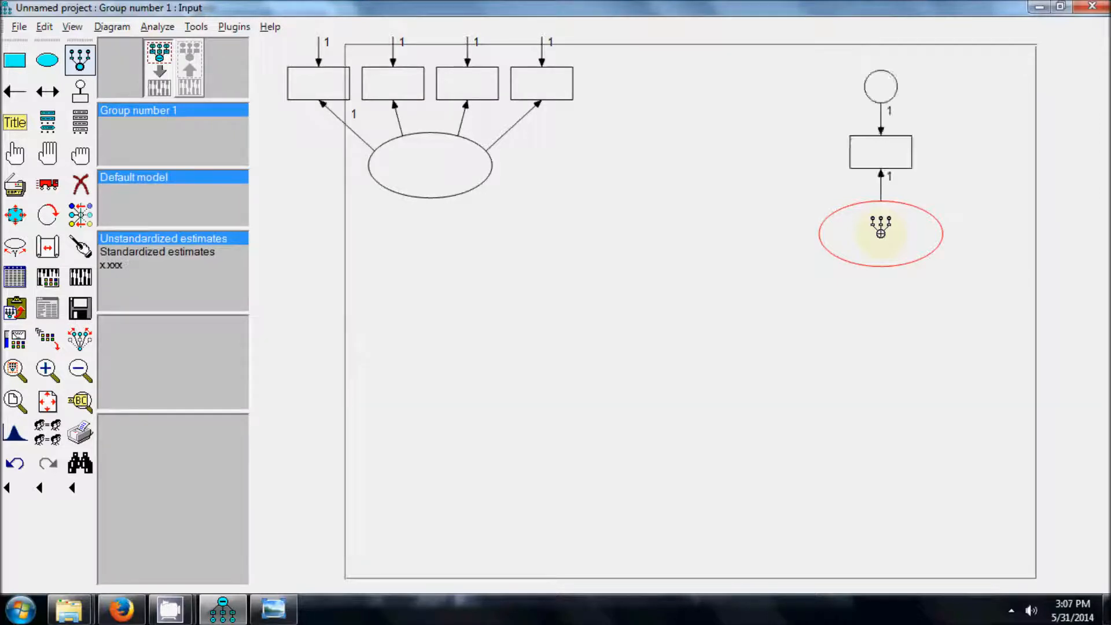
{"action": "left_click", "coordinate": [881, 232]}
{"action": "left_click", "coordinate": [881, 232]}
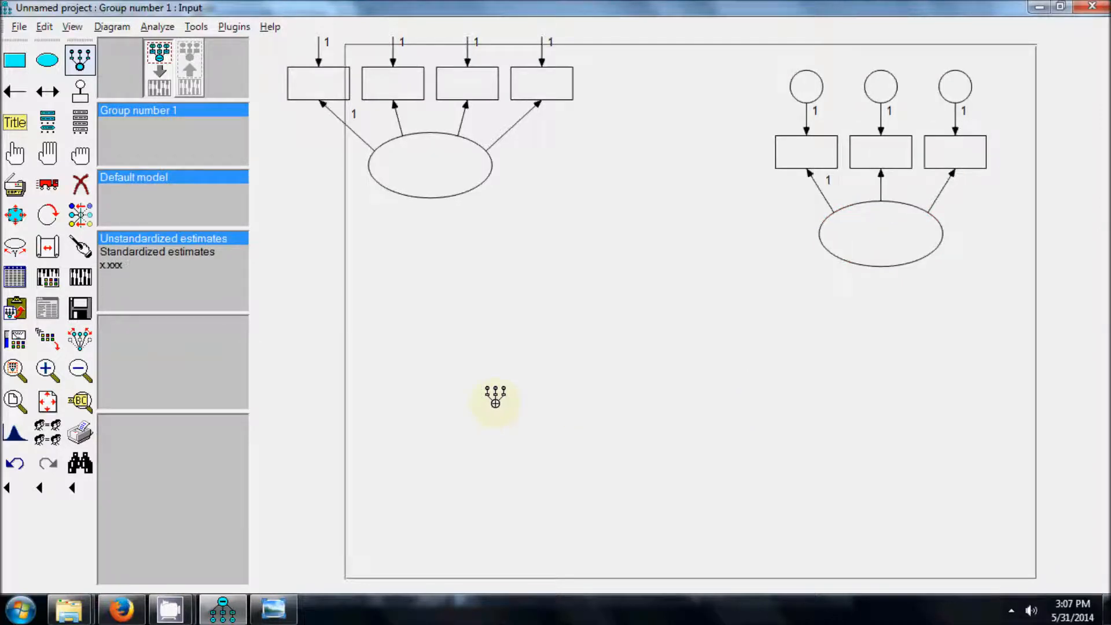
Step: Draw a third latent variable with three indicators and error terms below the four-indicator one
{"action": "left_click", "coordinate": [521, 377]}
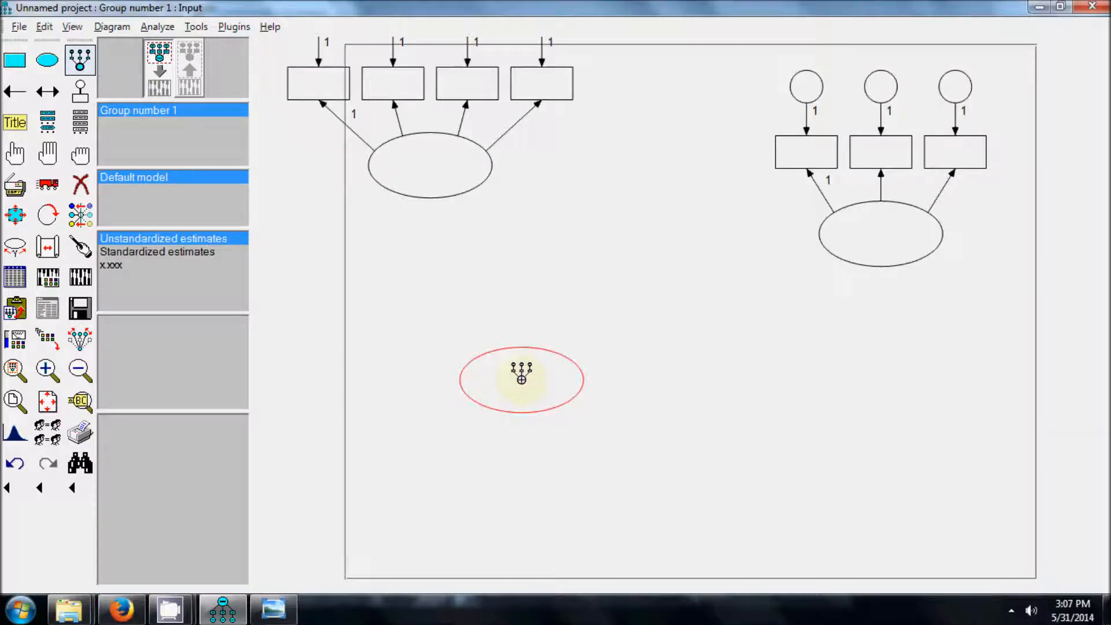
{"action": "left_click", "coordinate": [522, 377]}
{"action": "left_click", "coordinate": [521, 377]}
{"action": "left_click", "coordinate": [521, 378]}
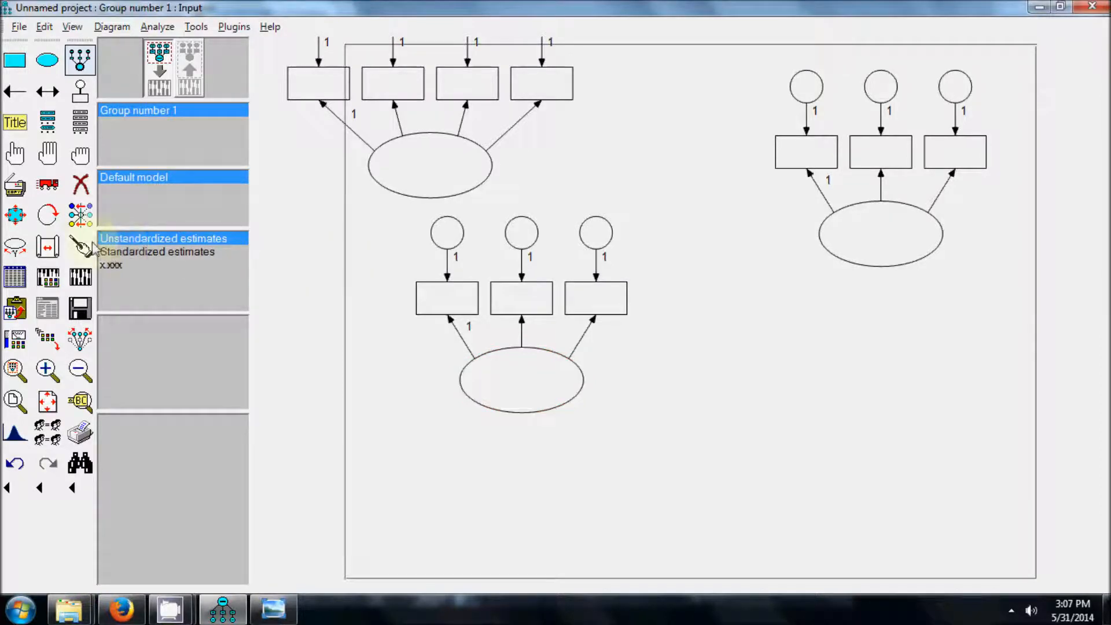
Step: Rotate the four indicators to the left side of their latent variable and the rightmost latent variable's three indicators to its right side
{"action": "left_click", "coordinate": [48, 216]}
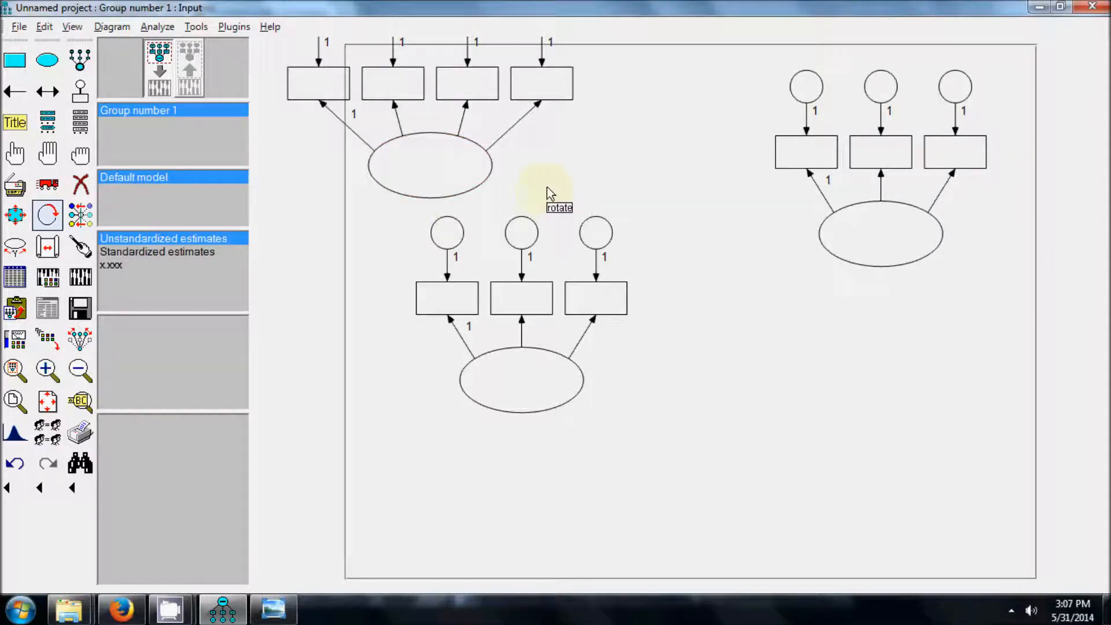
{"action": "key", "text": "alt+Tab"}
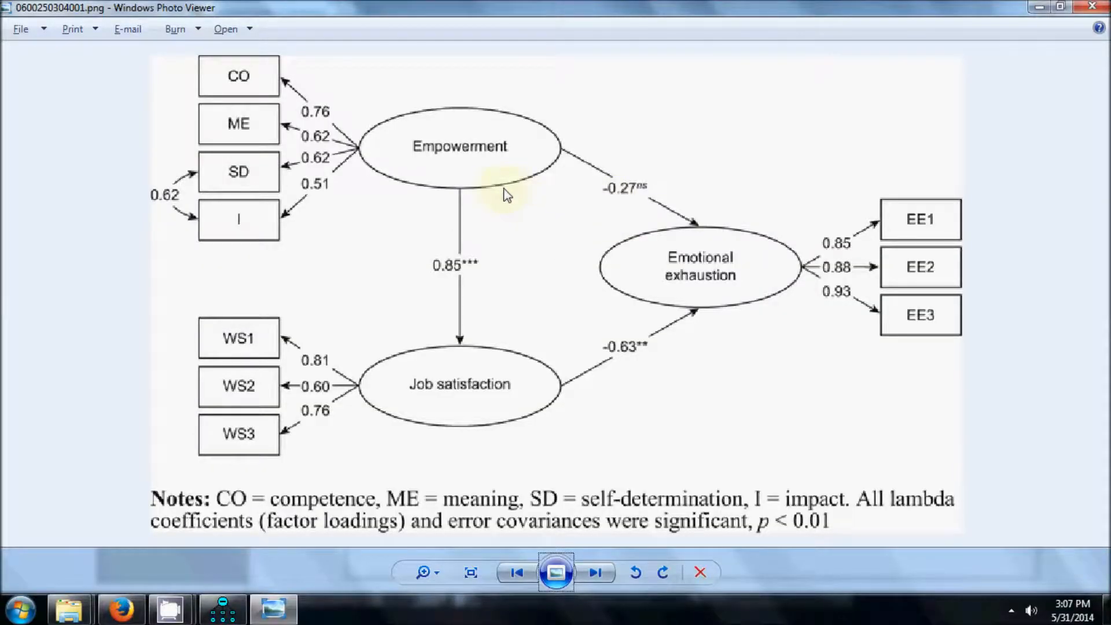
{"action": "key", "text": "alt+Tab"}
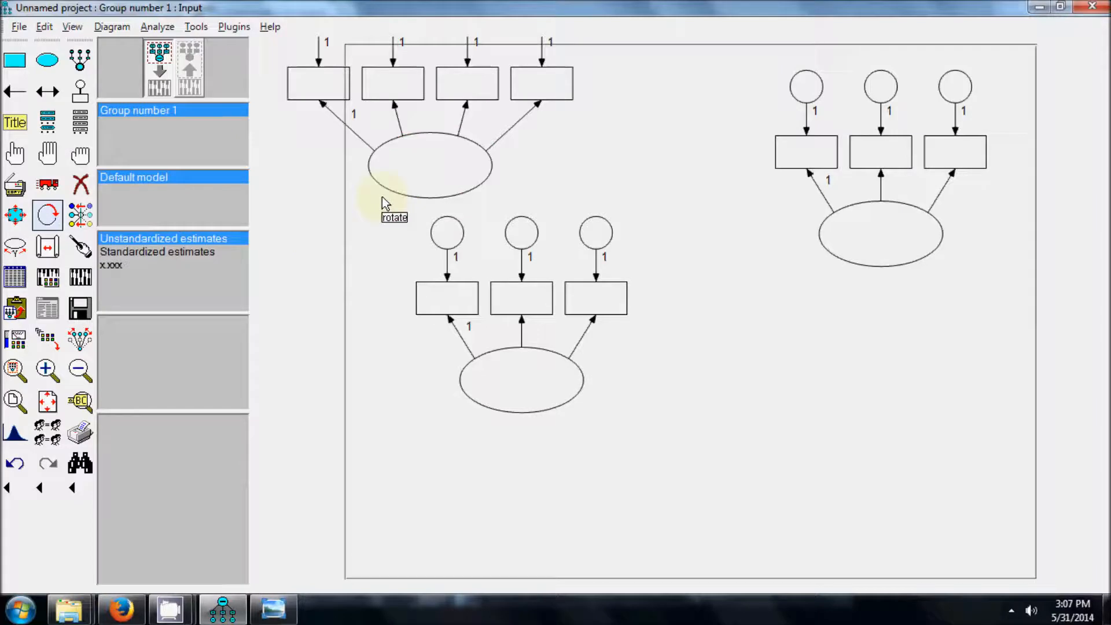
{"action": "left_click", "coordinate": [430, 171]}
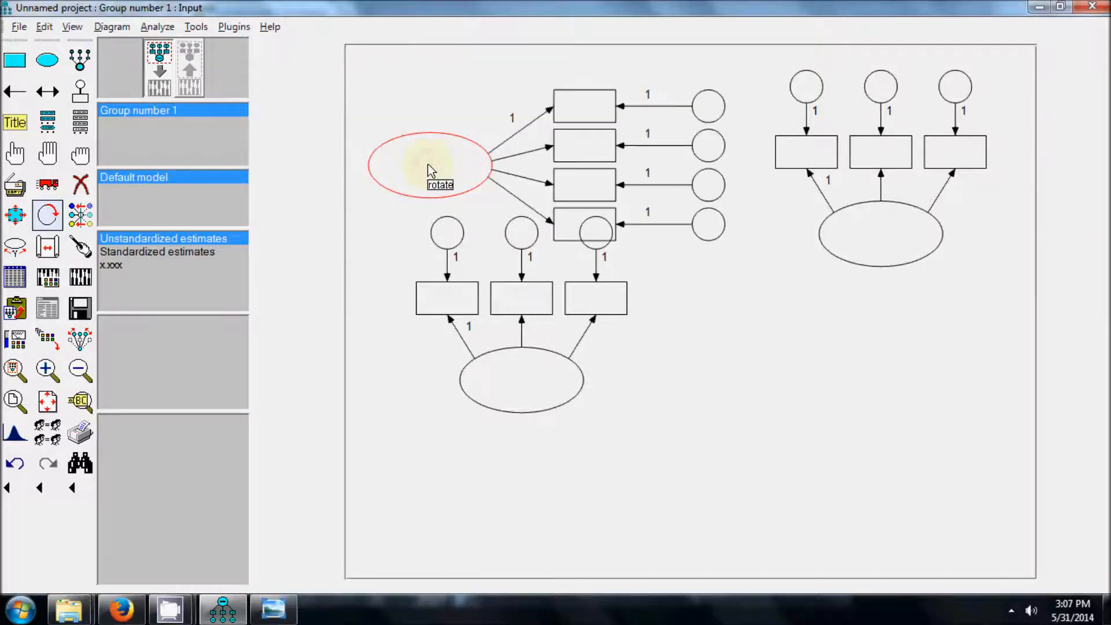
{"action": "left_click", "coordinate": [430, 171]}
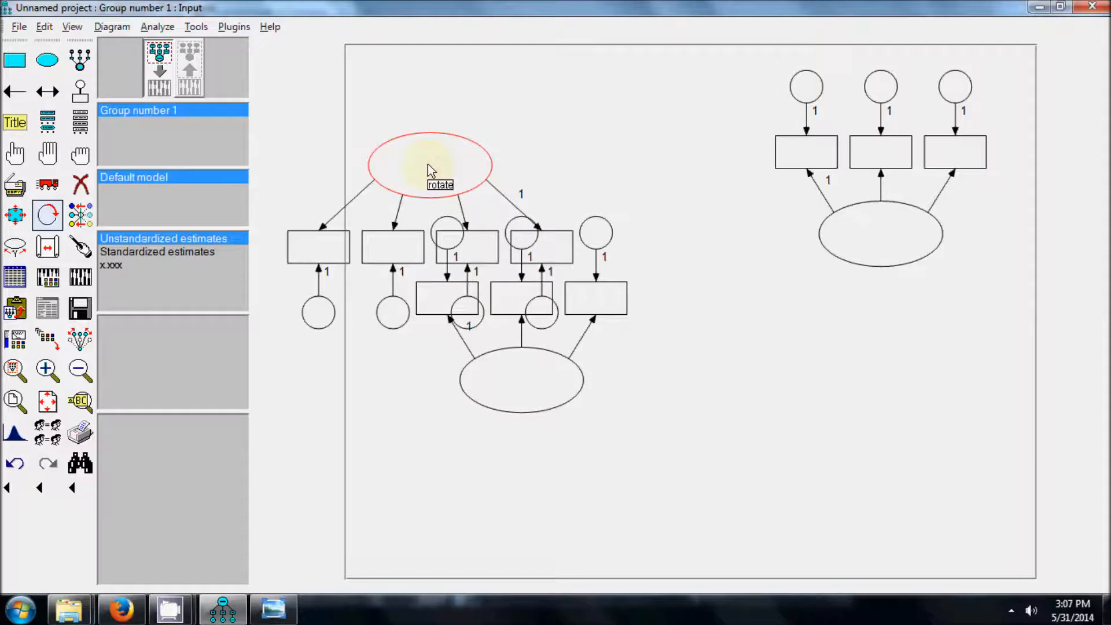
{"action": "left_click", "coordinate": [430, 171]}
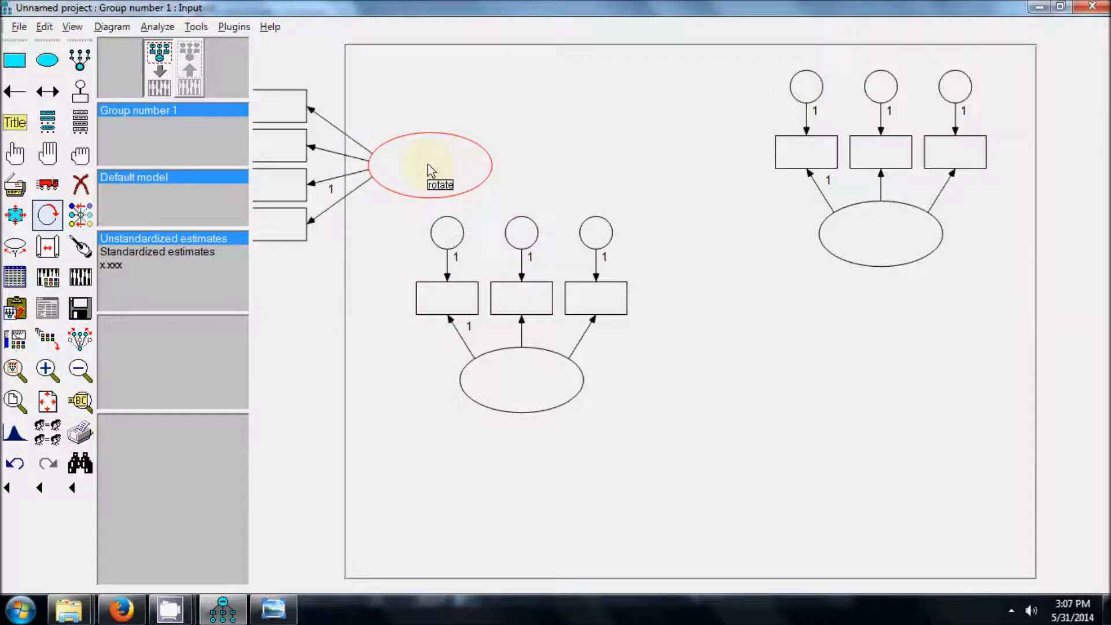
{"action": "left_click", "coordinate": [883, 248]}
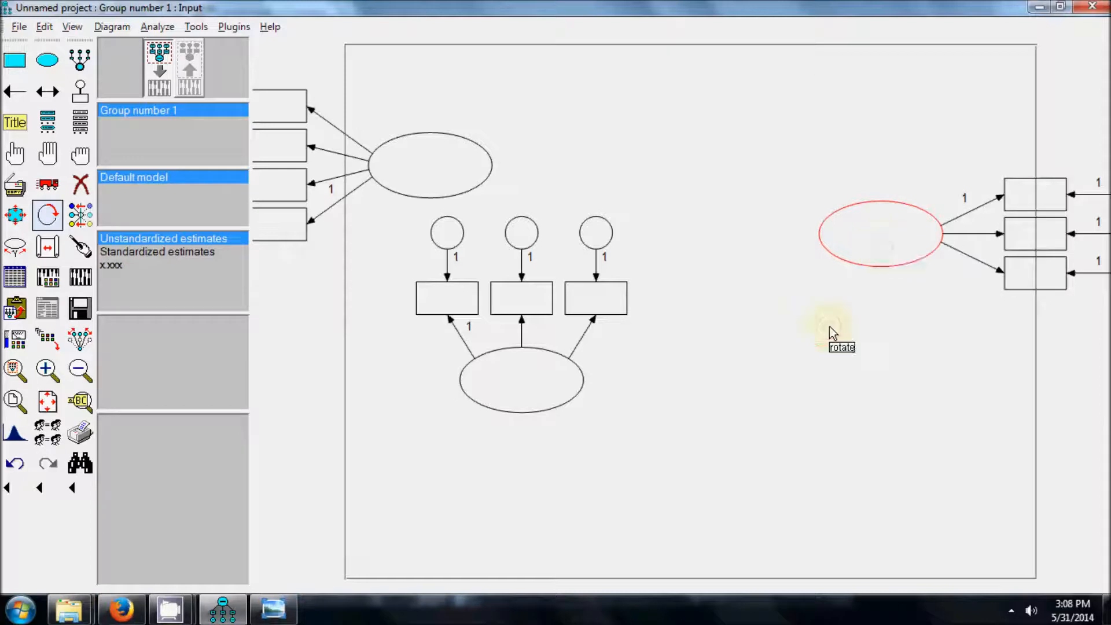
Step: Rotate the lower three-indicator latent variable until its indicators and error terms sit on its left side
{"action": "left_click", "coordinate": [519, 401]}
{"action": "left_click", "coordinate": [519, 400]}
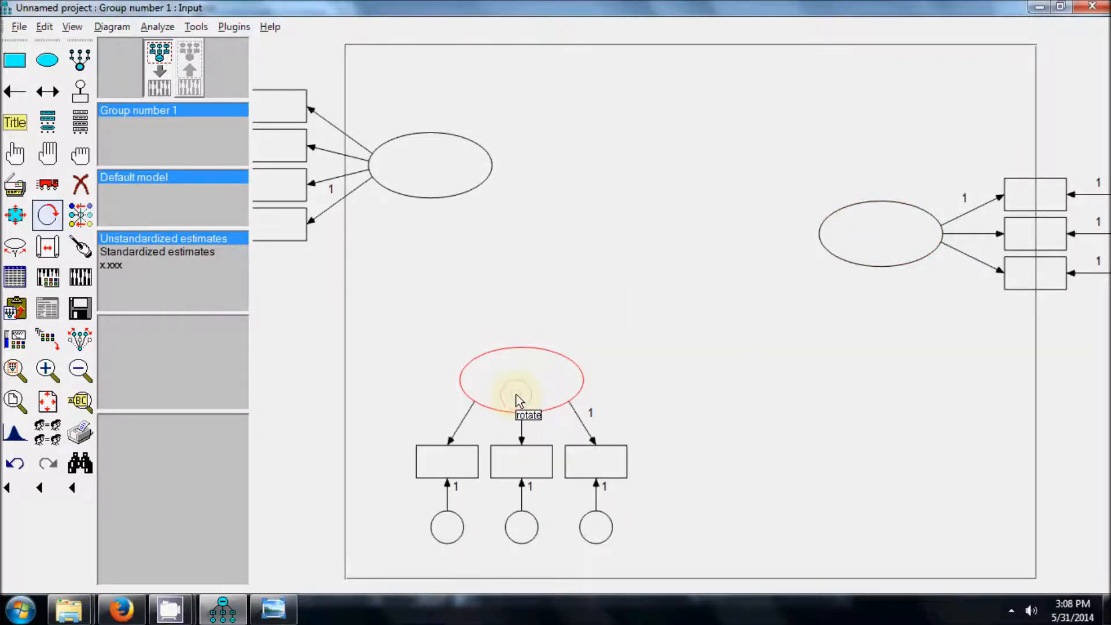
{"action": "left_click", "coordinate": [519, 400]}
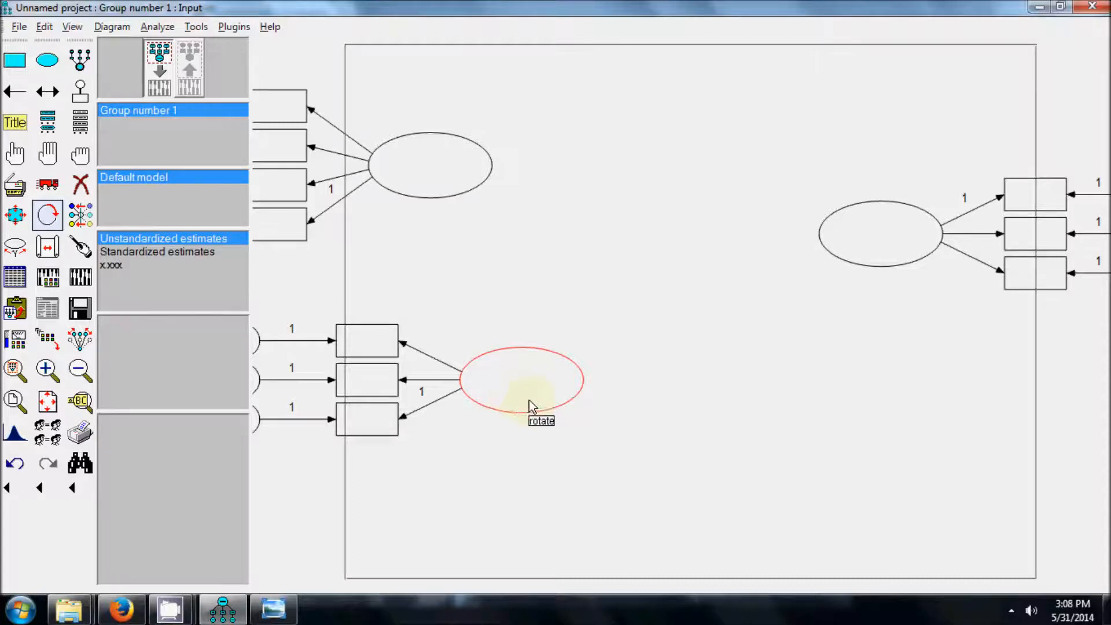
{"action": "left_click", "coordinate": [47, 185]}
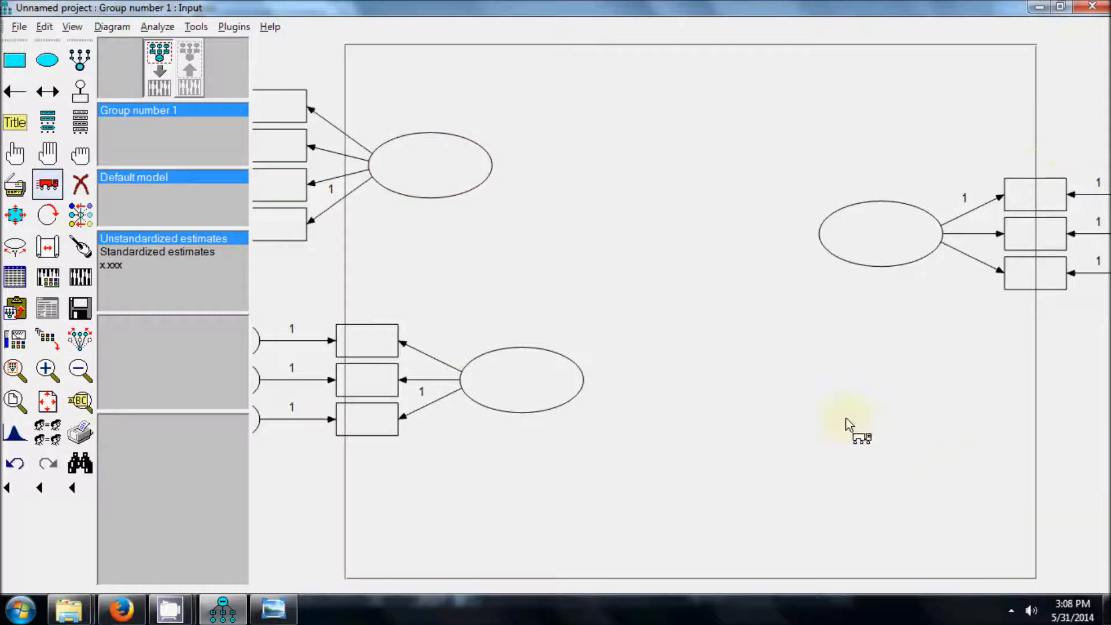
{"action": "left_click_drag", "start_coordinate": [421, 186], "coordinate": [449, 183]}
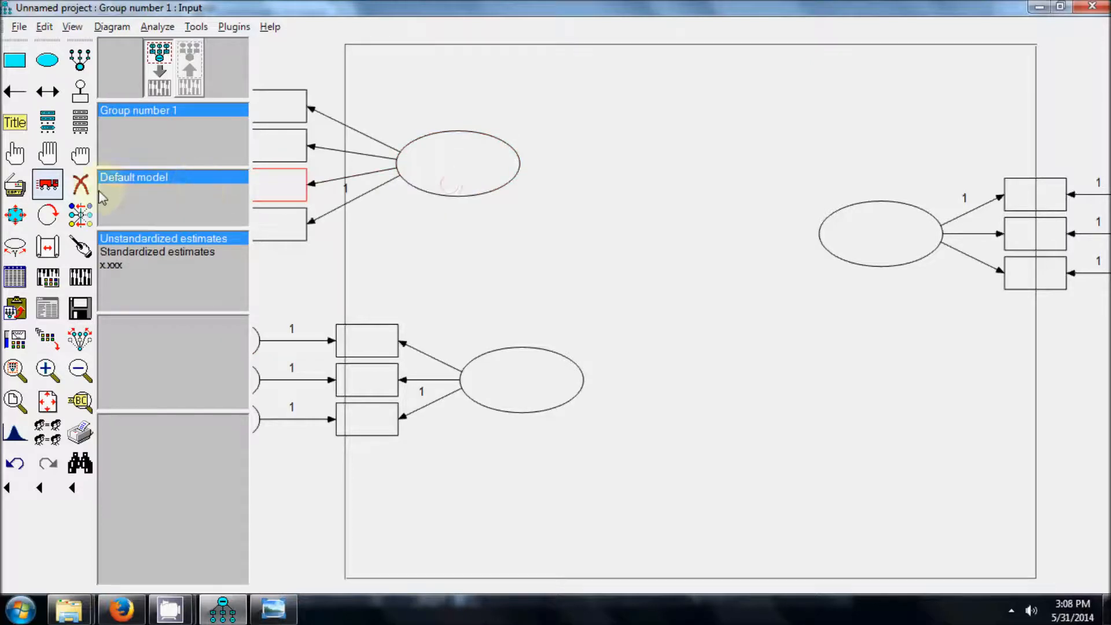
{"action": "key", "text": "ctrl+z"}
Step: Widen the gap between the upper ellipse and its four indicators, and shift all three variable groups inward with symmetries preserved
{"action": "left_click", "coordinate": [49, 186]}
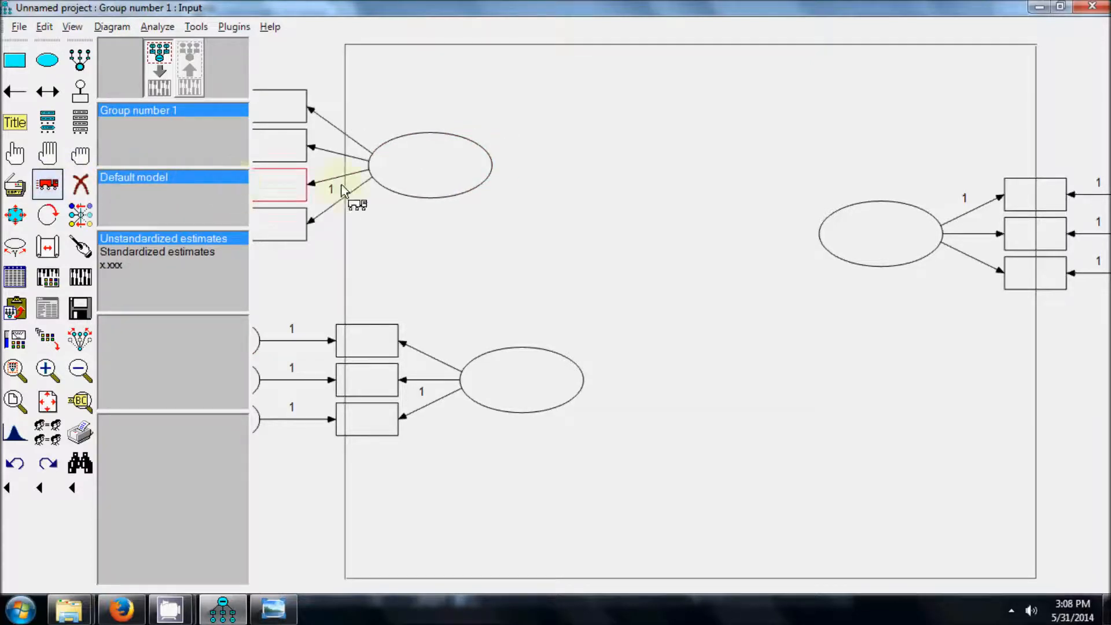
{"action": "left_click_drag", "start_coordinate": [423, 182], "coordinate": [458, 182]}
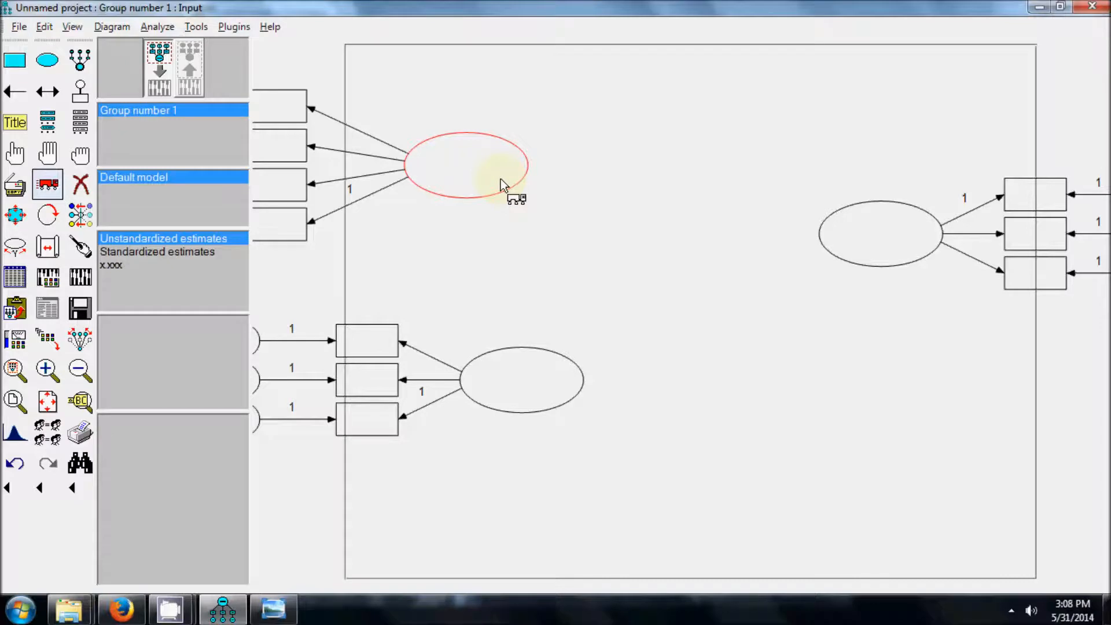
{"action": "left_click", "coordinate": [82, 345]}
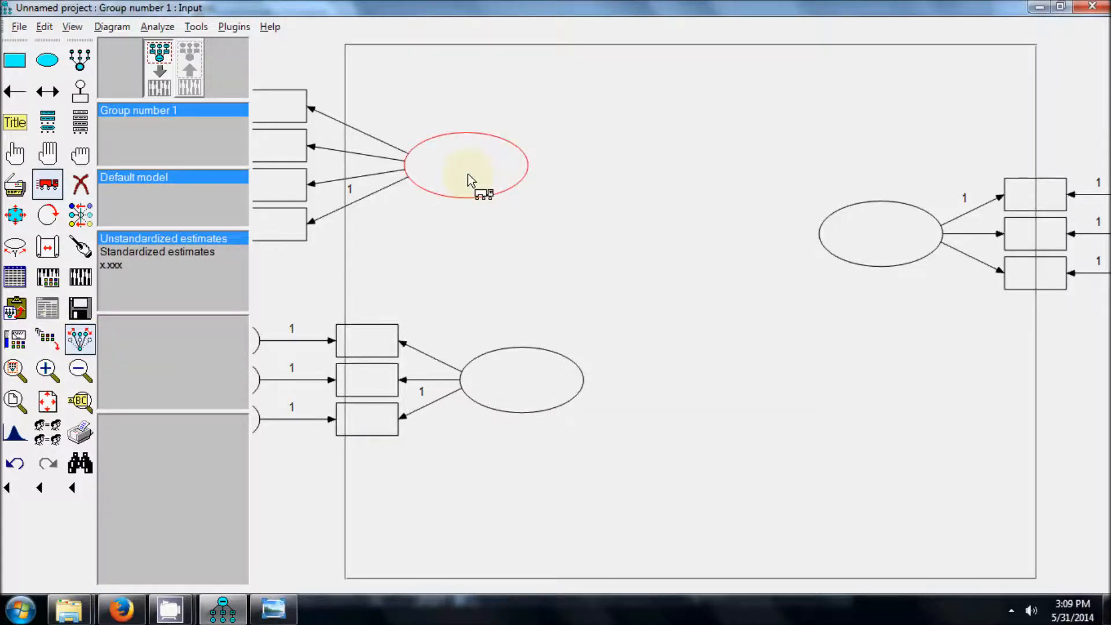
{"action": "left_click_drag", "start_coordinate": [468, 174], "coordinate": [606, 186]}
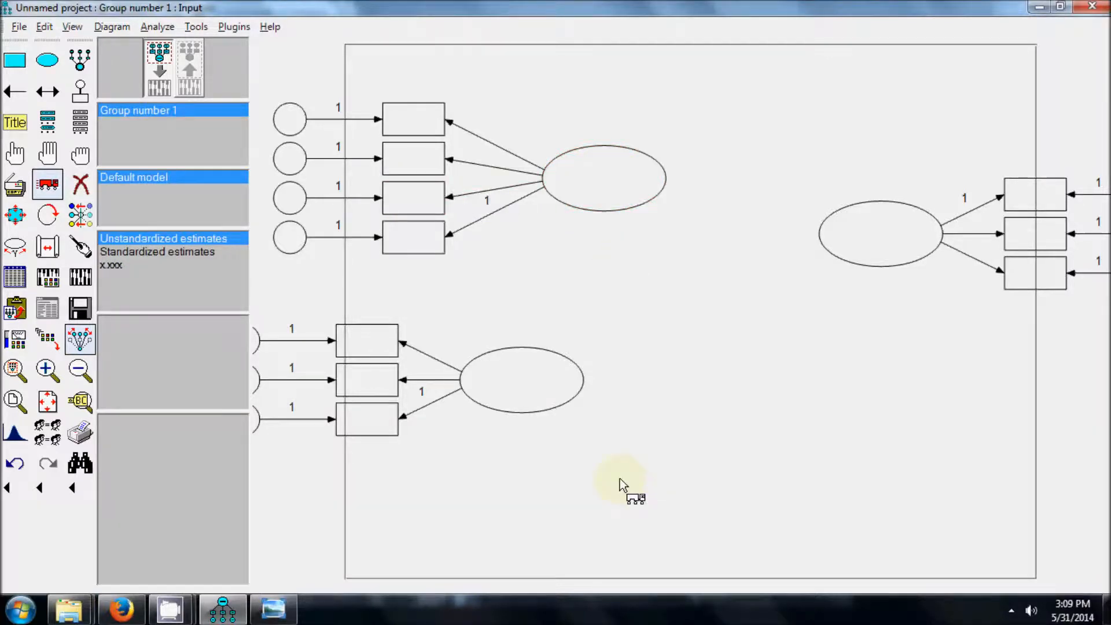
{"action": "left_click_drag", "start_coordinate": [513, 393], "coordinate": [560, 410]}
{"action": "left_click_drag", "start_coordinate": [863, 250], "coordinate": [786, 292]}
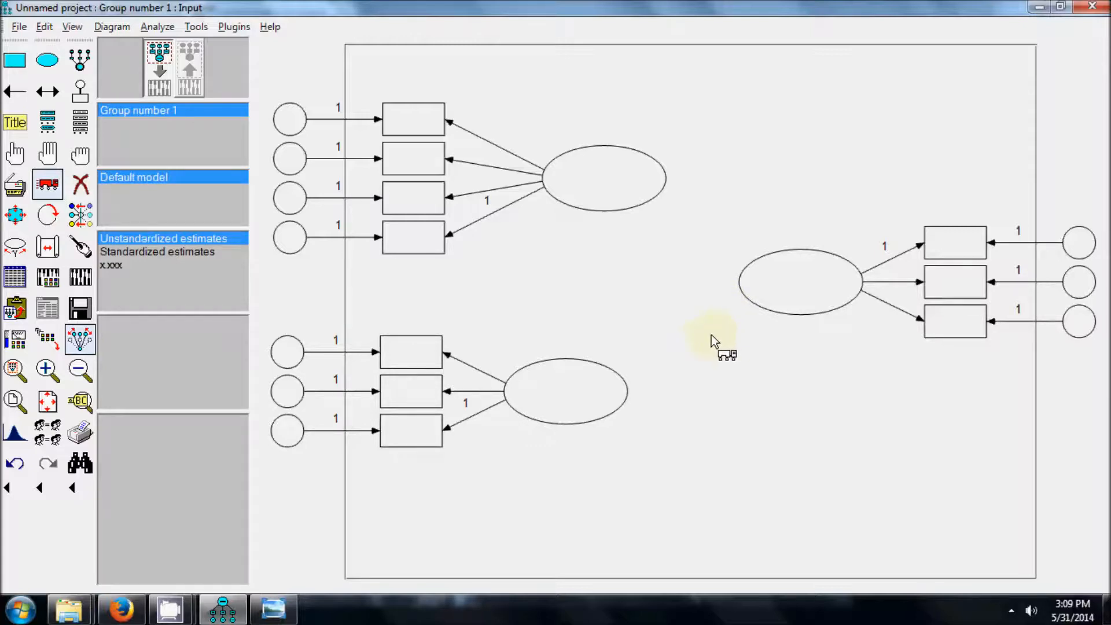
Step: Compare the drawn diagram with the reference model's constructs, indicators and error terms
{"action": "key", "text": "alt+Tab"}
{"action": "key", "text": "alt+Tab"}
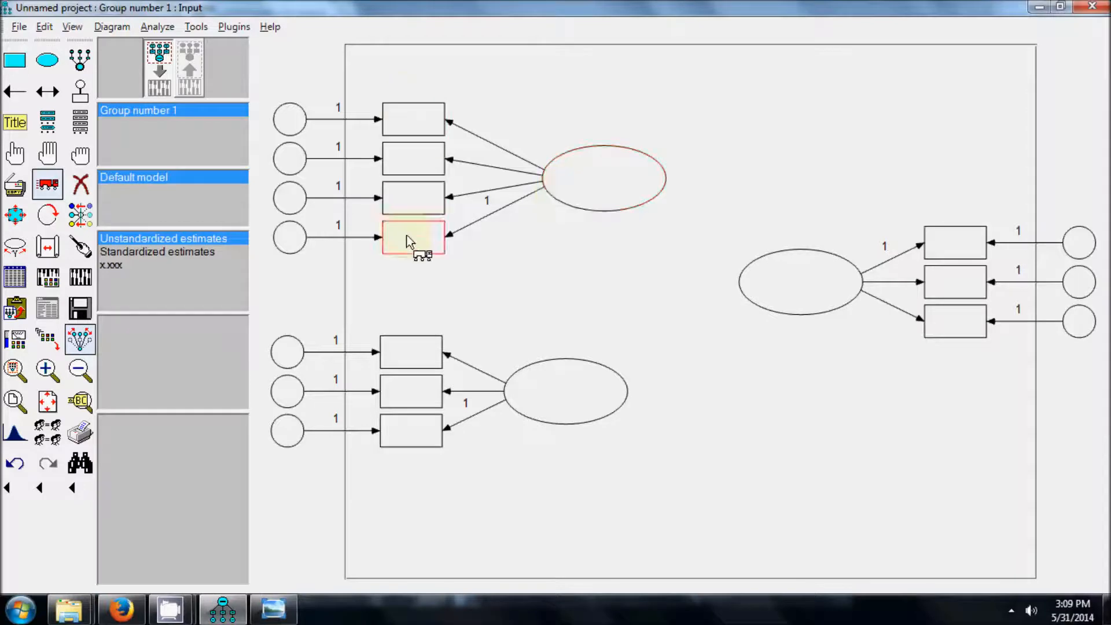
{"action": "key", "text": "alt+Tab"}
{"action": "key", "text": "alt+Tab"}
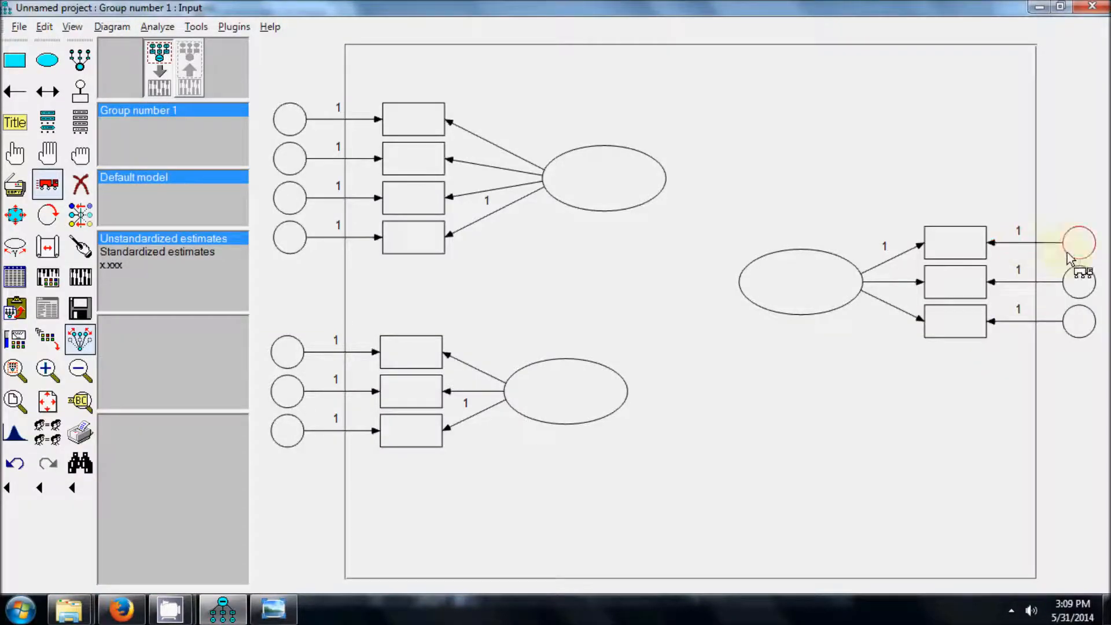
{"action": "key", "text": "alt+Tab"}
{"action": "key", "text": "alt+Tab"}
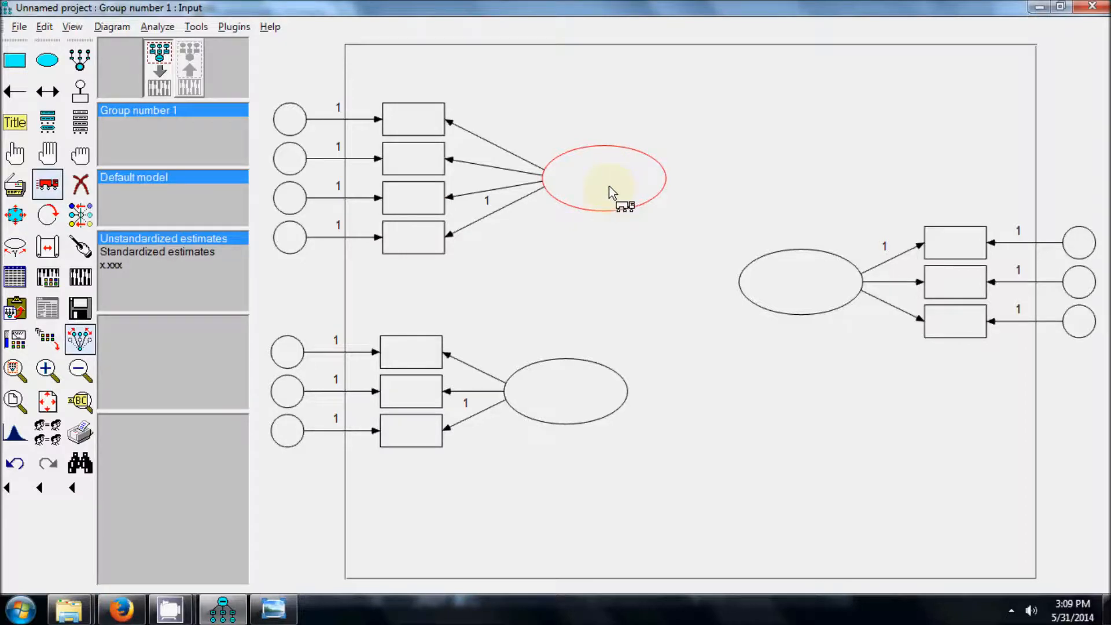
{"action": "key", "text": "alt+Tab"}
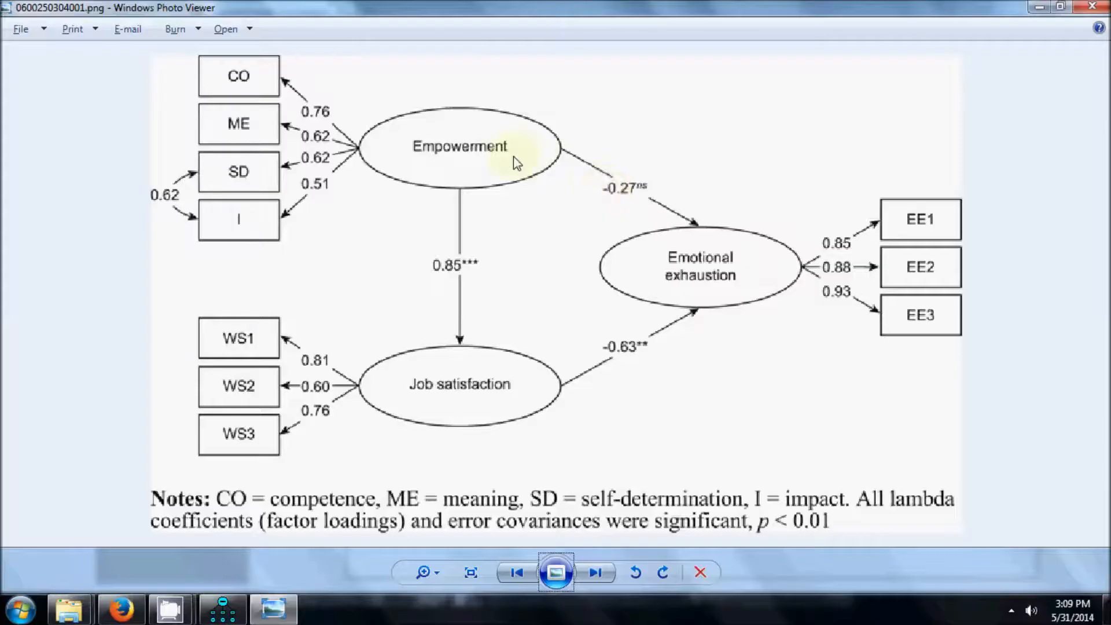
{"action": "key", "text": "alt+Tab"}
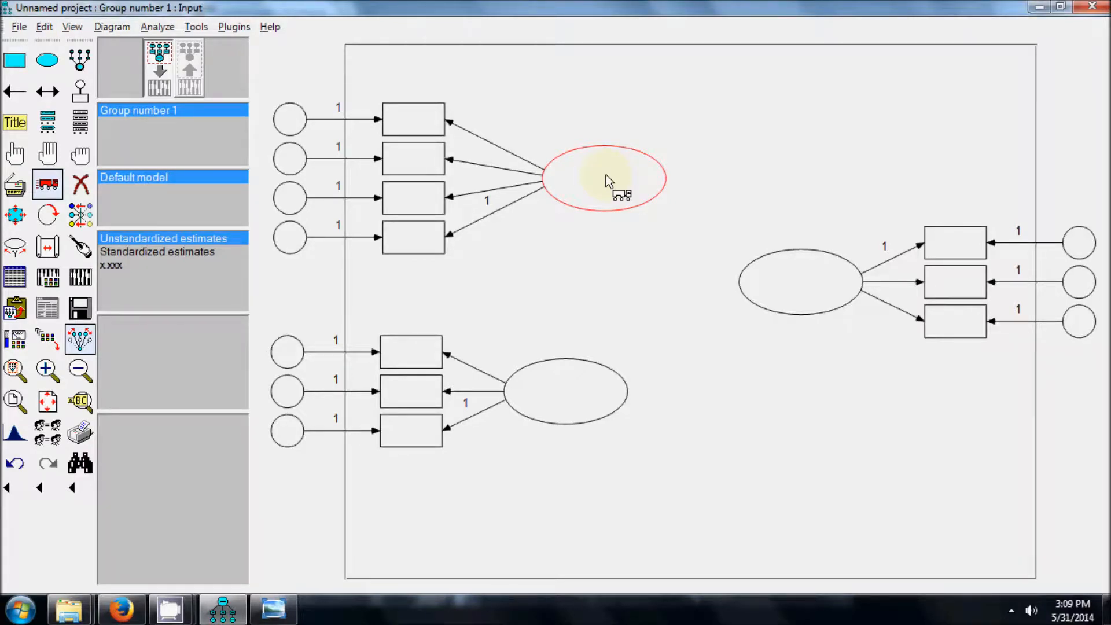
Step: Name the four-indicator latent variable "Empowerment" in its object properties
{"action": "right_click", "coordinate": [606, 175]}
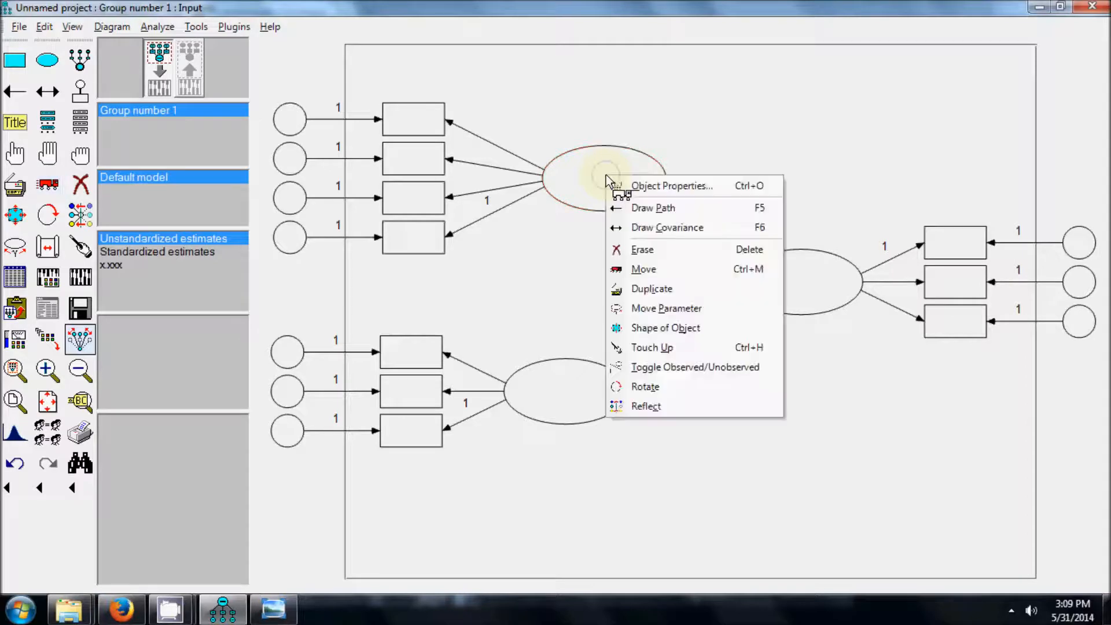
{"action": "left_click", "coordinate": [636, 190]}
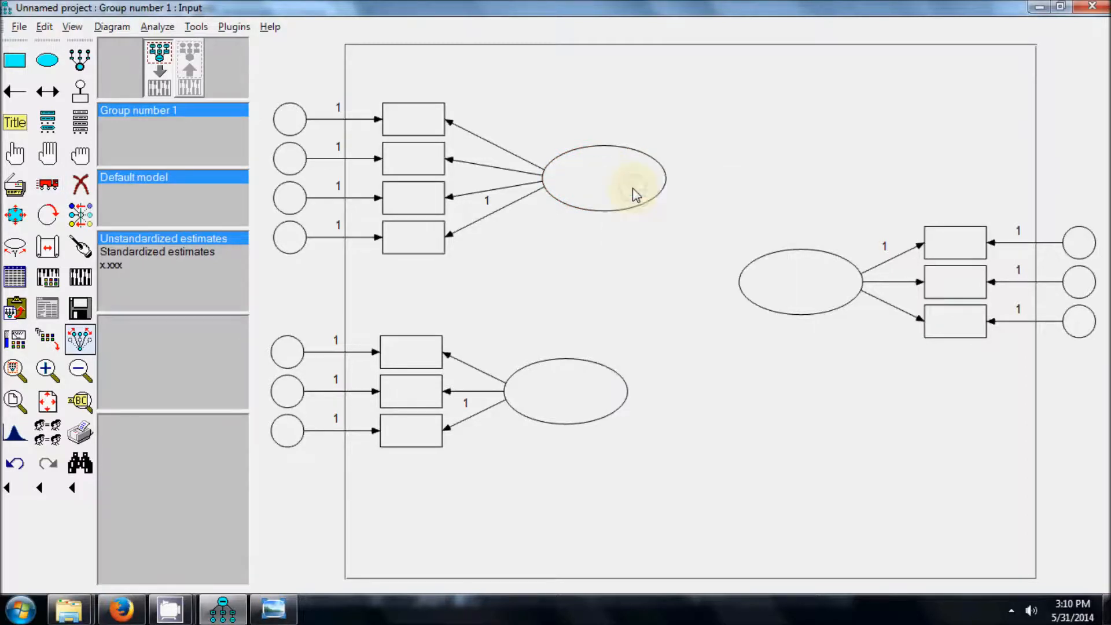
{"action": "left_click_drag", "start_coordinate": [502, 188], "coordinate": [616, 258]}
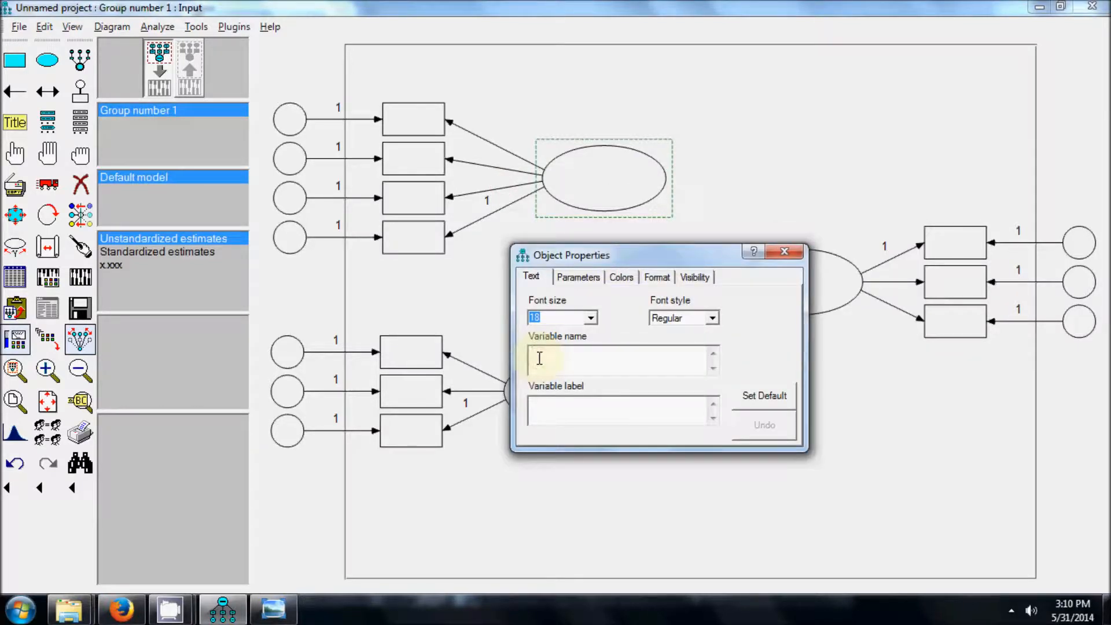
{"action": "type", "text": "Empowerment"}
{"action": "left_click_drag", "start_coordinate": [682, 258], "coordinate": [793, 152]}
{"action": "left_click", "coordinate": [901, 148]}
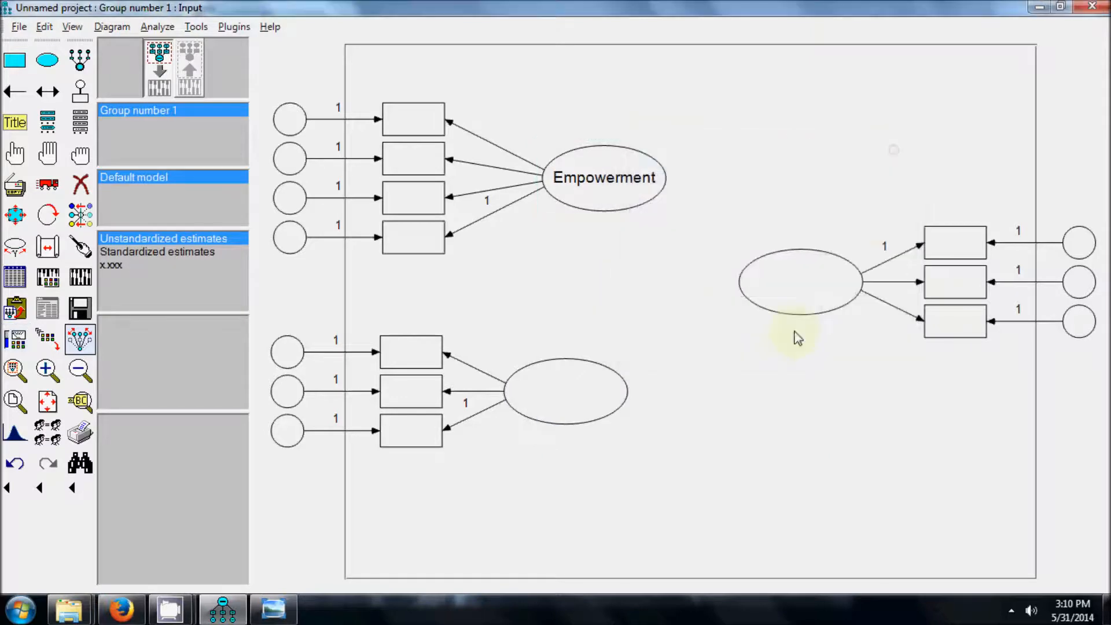
Step: Following the reference model, name the lower three-indicator latent variable "Job Satisfaction", split over two lines
{"action": "right_click", "coordinate": [559, 400]}
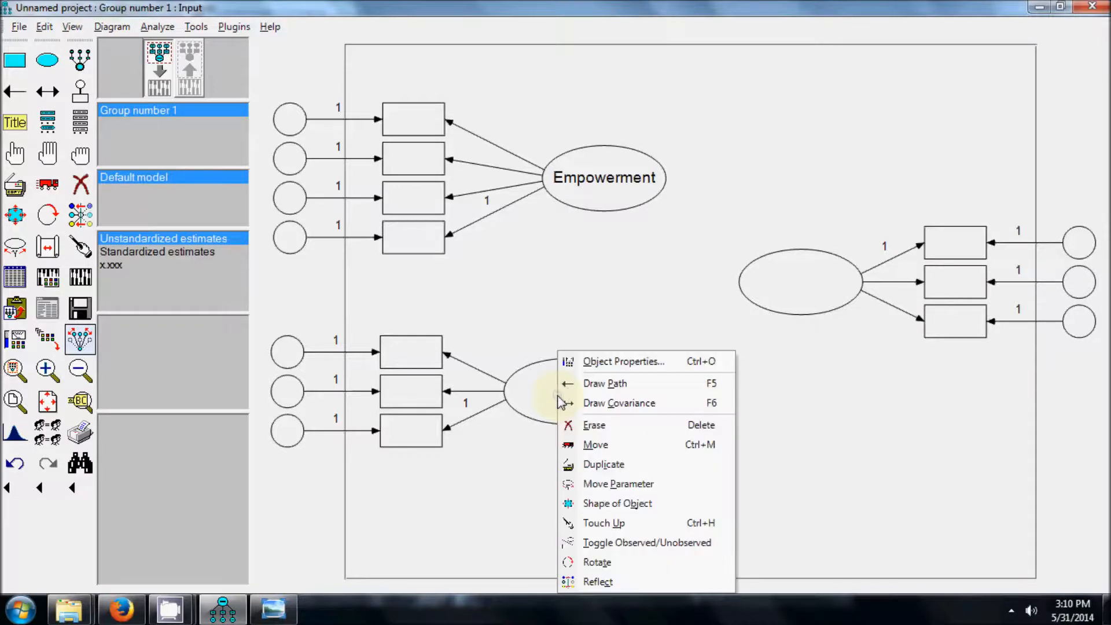
{"action": "left_click", "coordinate": [581, 371]}
{"action": "key", "text": "alt+Tab"}
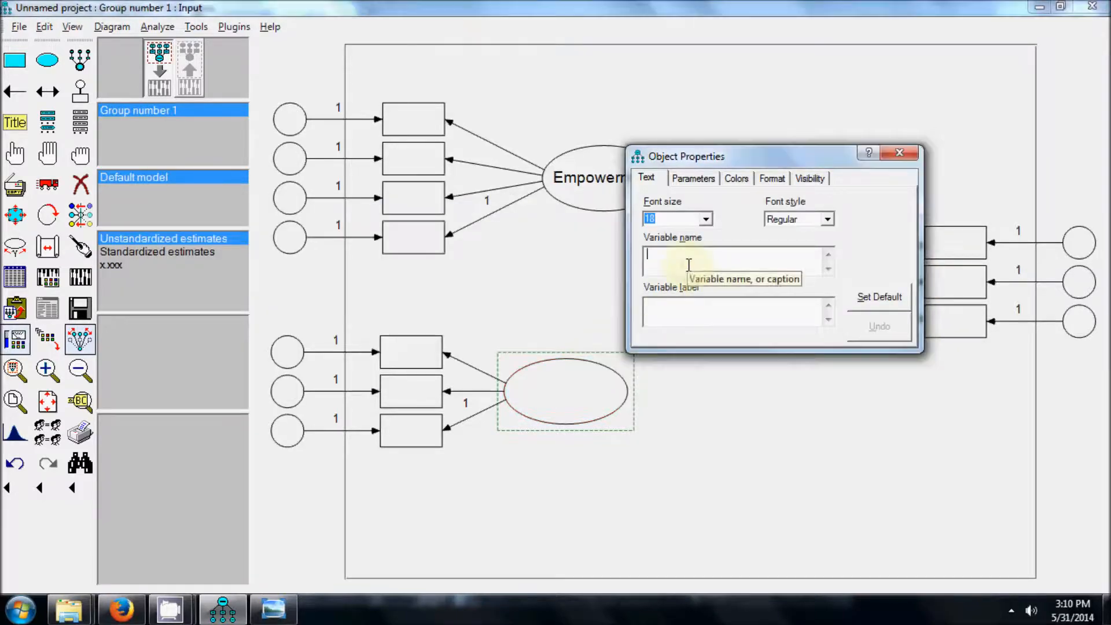
{"action": "key", "text": "alt+Tab"}
{"action": "key", "text": "alt+Tab"}
{"action": "key", "text": "alt+Tab"}
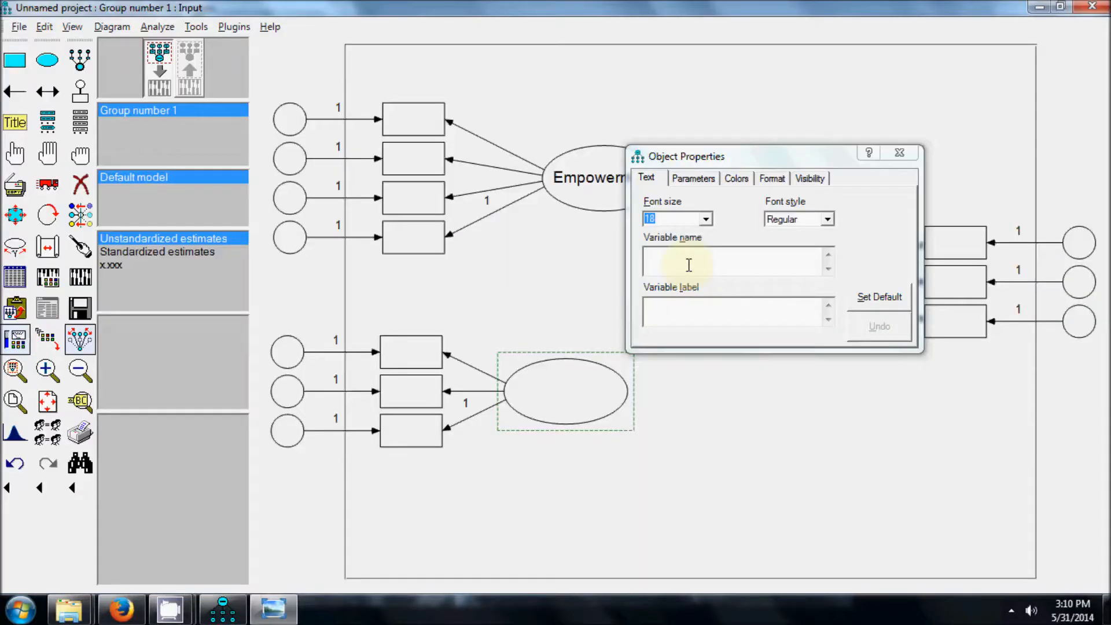
{"action": "left_click", "coordinate": [689, 265]}
{"action": "type", "text": "Job Sa"}
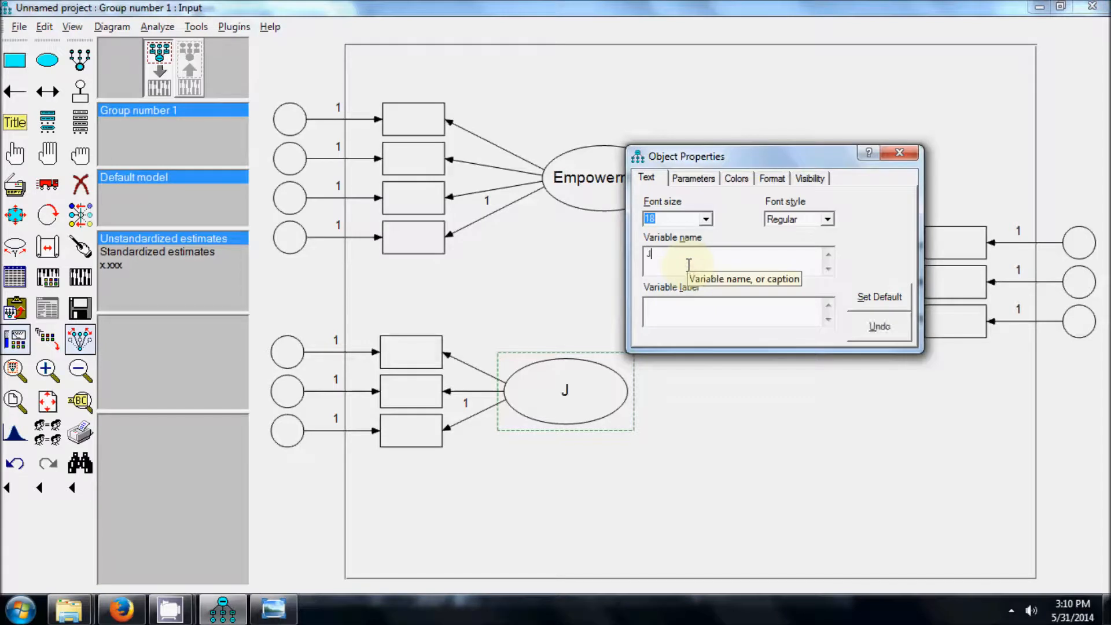
{"action": "key", "text": "BackSpace"}
{"action": "key", "text": "BackSpace"}
{"action": "key", "text": "BackSpace"}
{"action": "key", "text": "Return"}
{"action": "type", "text": "Satisfaction"}
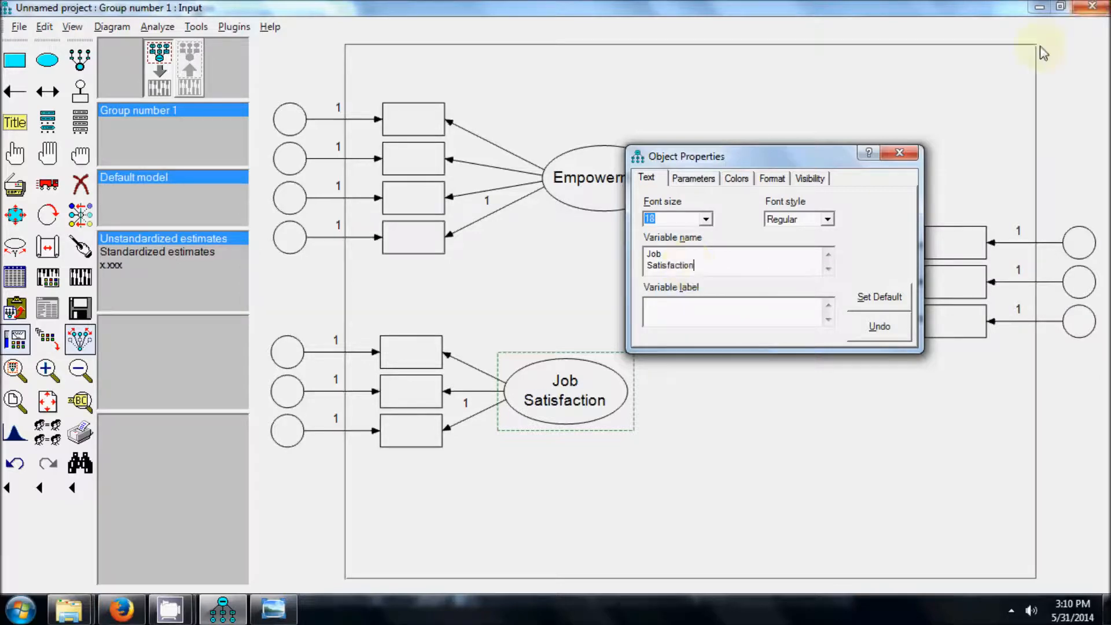
{"action": "left_click", "coordinate": [905, 154]}
Step: Following the reference model, name the rightmost latent variable "Emotional Exhaustion", split over two lines
{"action": "key", "text": "alt+Tab"}
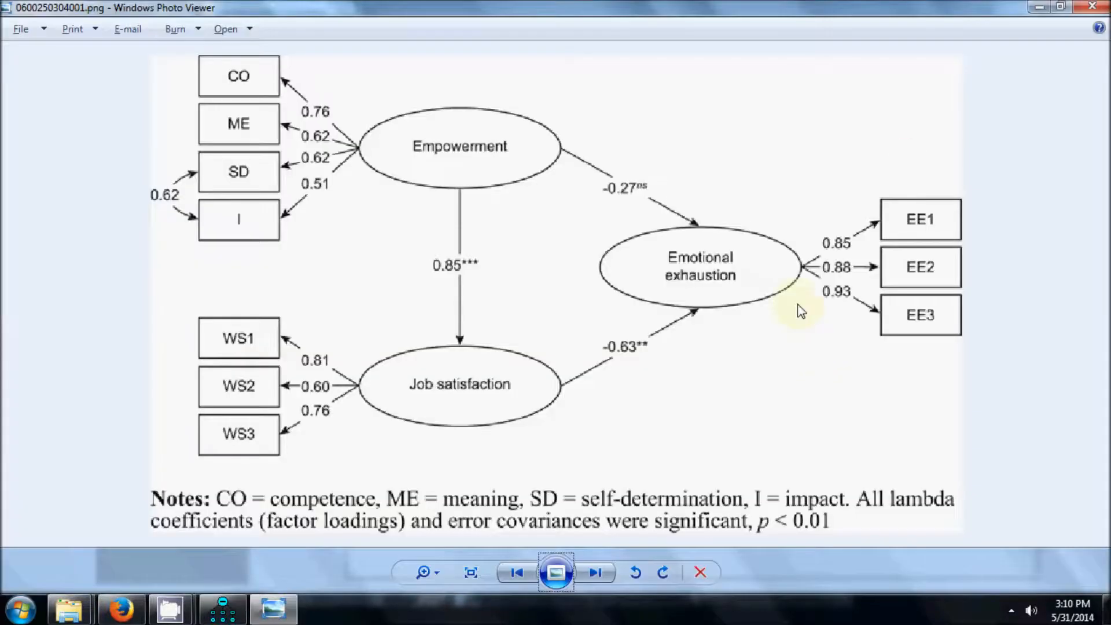
{"action": "key", "text": "alt+Tab"}
{"action": "right_click", "coordinate": [782, 285]}
{"action": "left_click", "coordinate": [822, 291]}
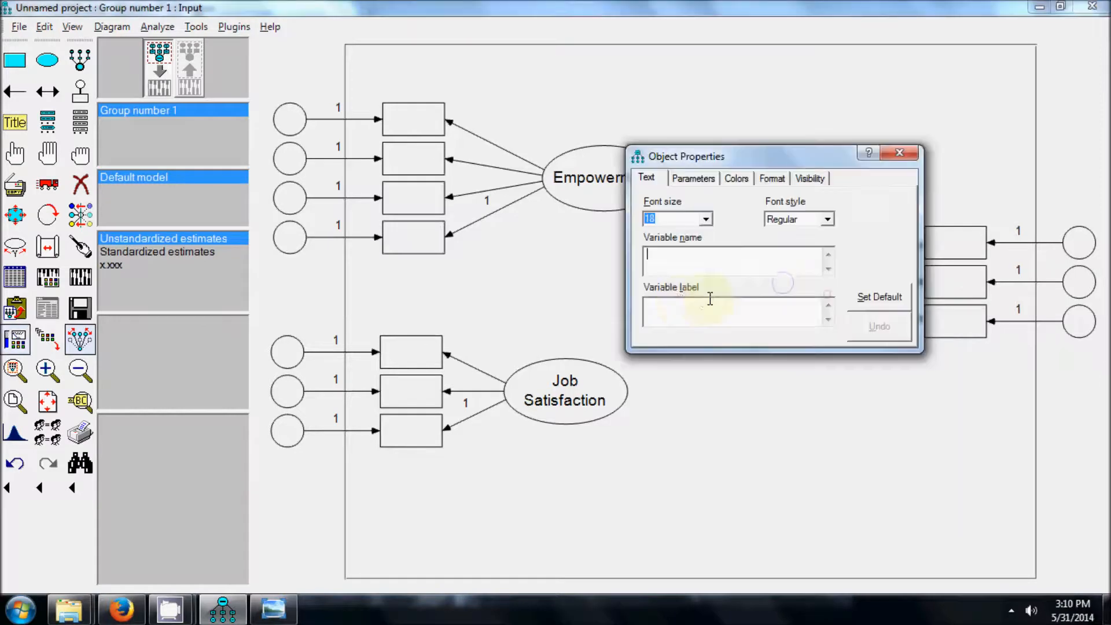
{"action": "type", "text": "Emotion"}
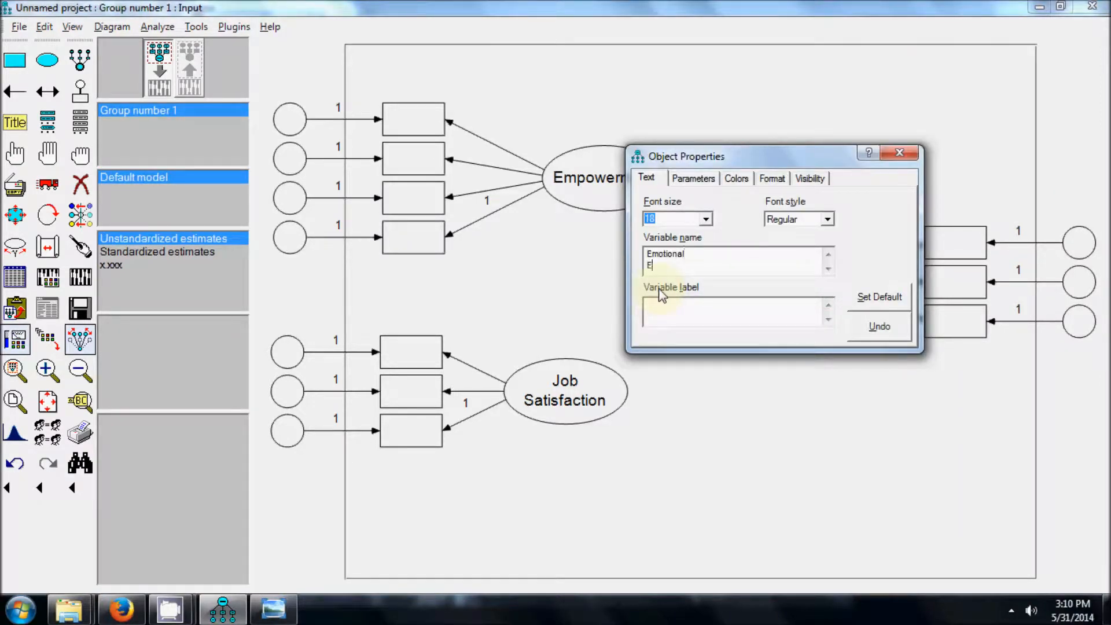
{"action": "type", "text": "al"}
{"action": "key", "text": "Return"}
{"action": "type", "text": "Exhaustion"}
{"action": "left_click", "coordinate": [903, 155]}
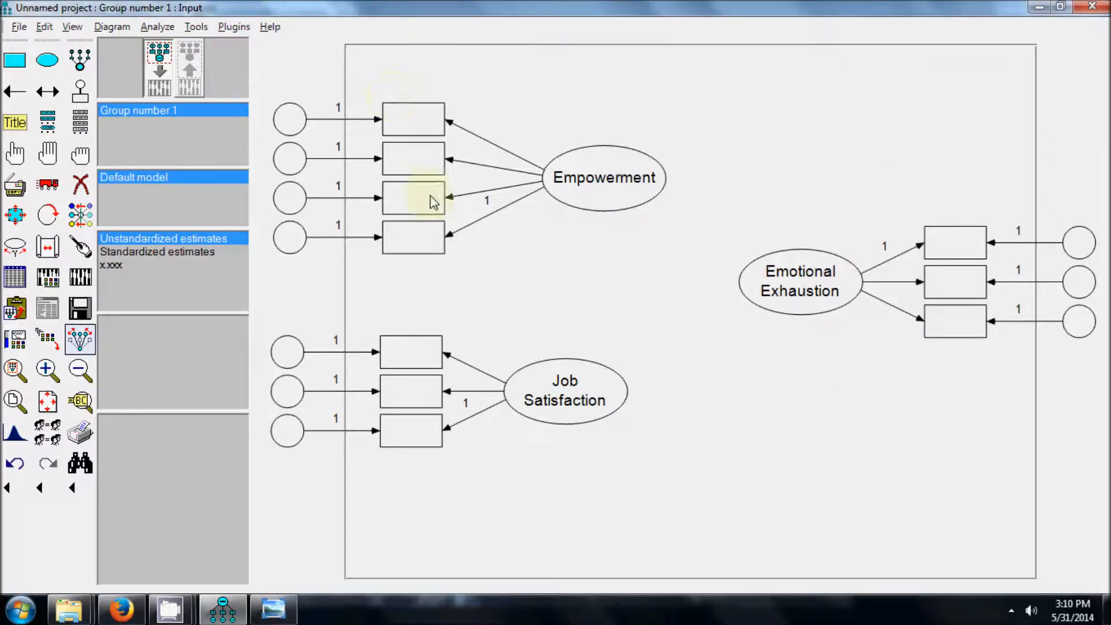
Step: Check the reference model and name the topmost Empowerment indicator "CO"
{"action": "key", "text": "alt+Tab"}
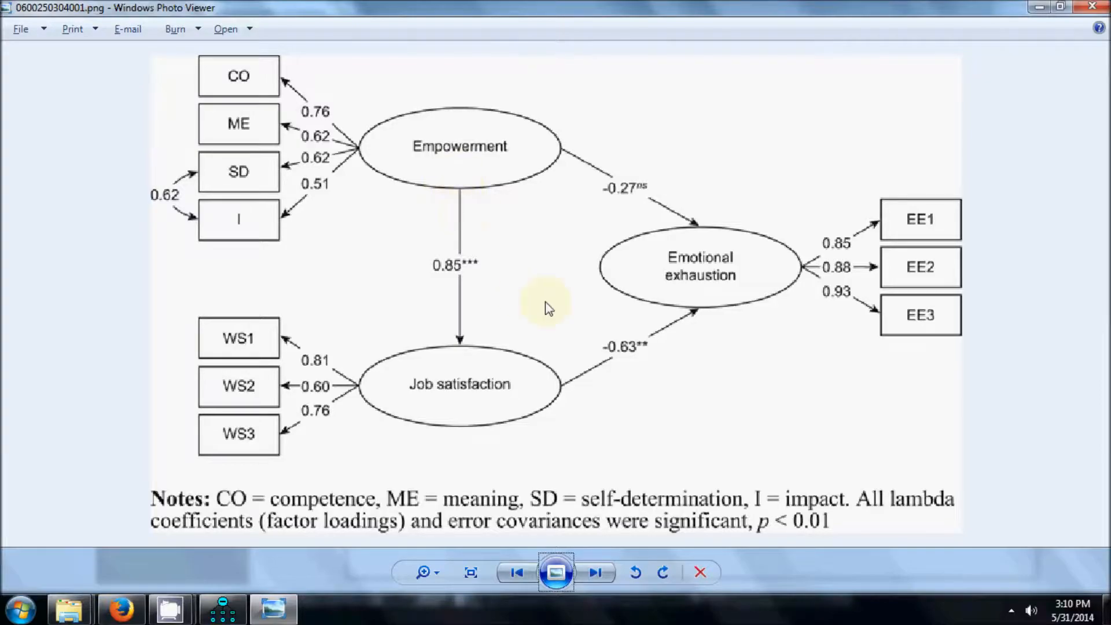
{"action": "key", "text": "alt+Tab"}
{"action": "right_click", "coordinate": [411, 114]}
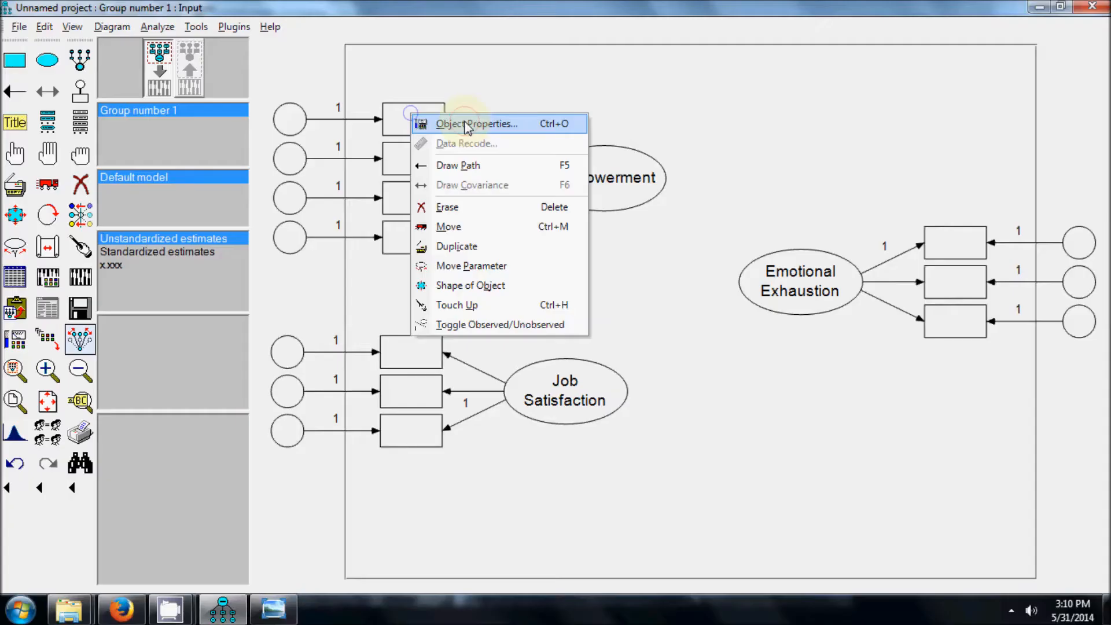
{"action": "left_click", "coordinate": [468, 124]}
{"action": "type", "text": "CO"}
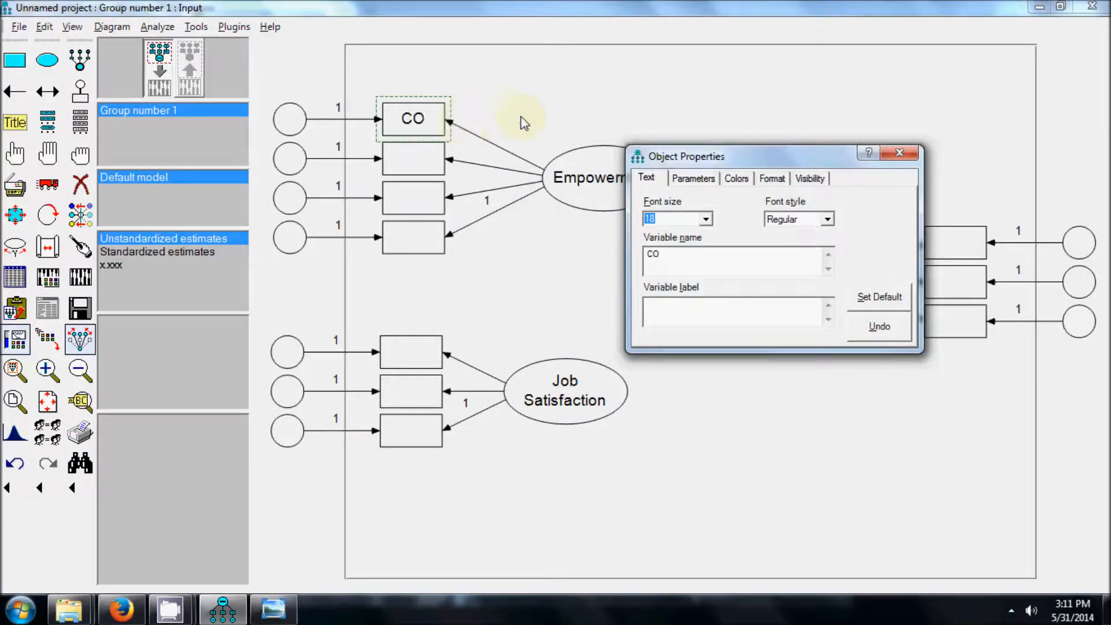
{"action": "left_click", "coordinate": [900, 154]}
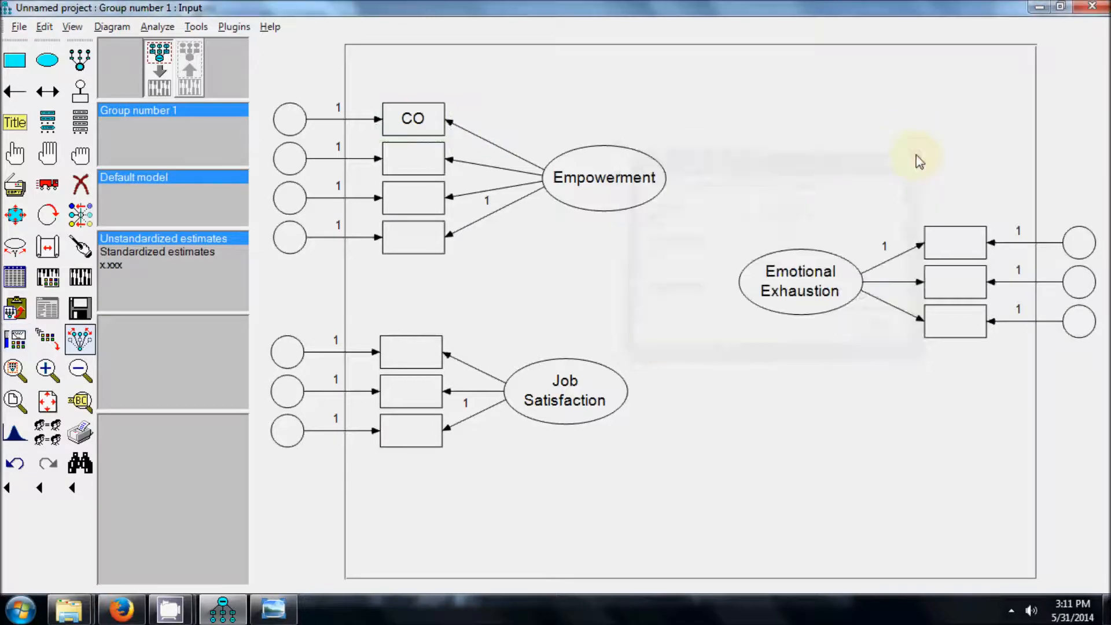
Step: Check the reference model and name the second Empowerment indicator "ME"
{"action": "key", "text": "alt+Tab"}
{"action": "key", "text": "alt+Tab"}
{"action": "key", "text": "alt+Tab"}
{"action": "key", "text": "alt+Tab"}
{"action": "key", "text": "alt+Tab"}
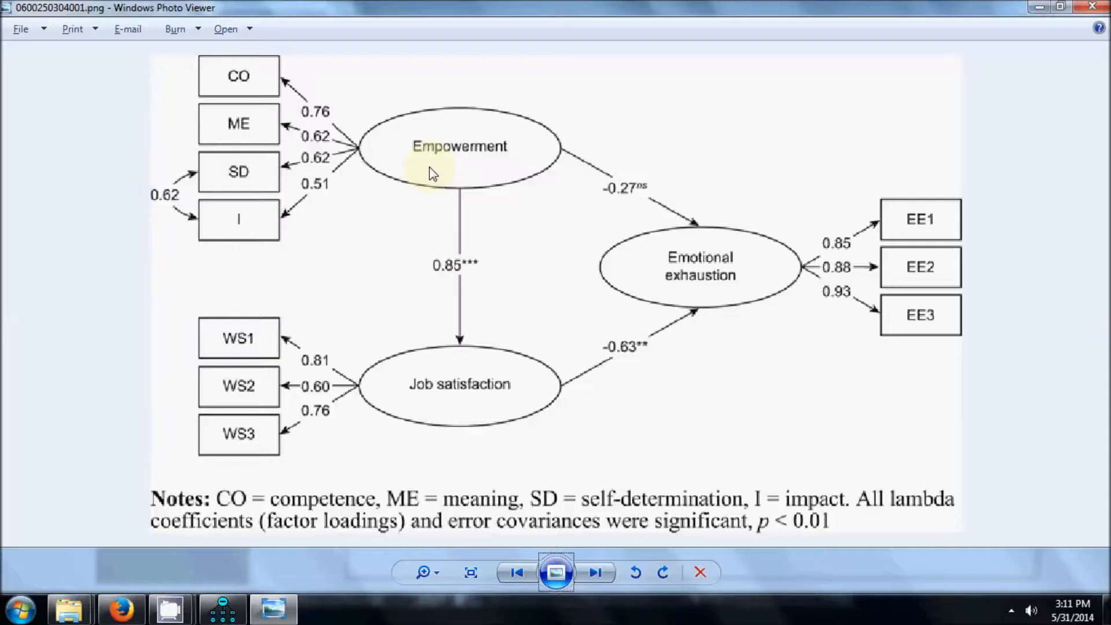
{"action": "key", "text": "alt+Tab"}
{"action": "double_click", "coordinate": [427, 168]}
{"action": "type", "text": "ME"}
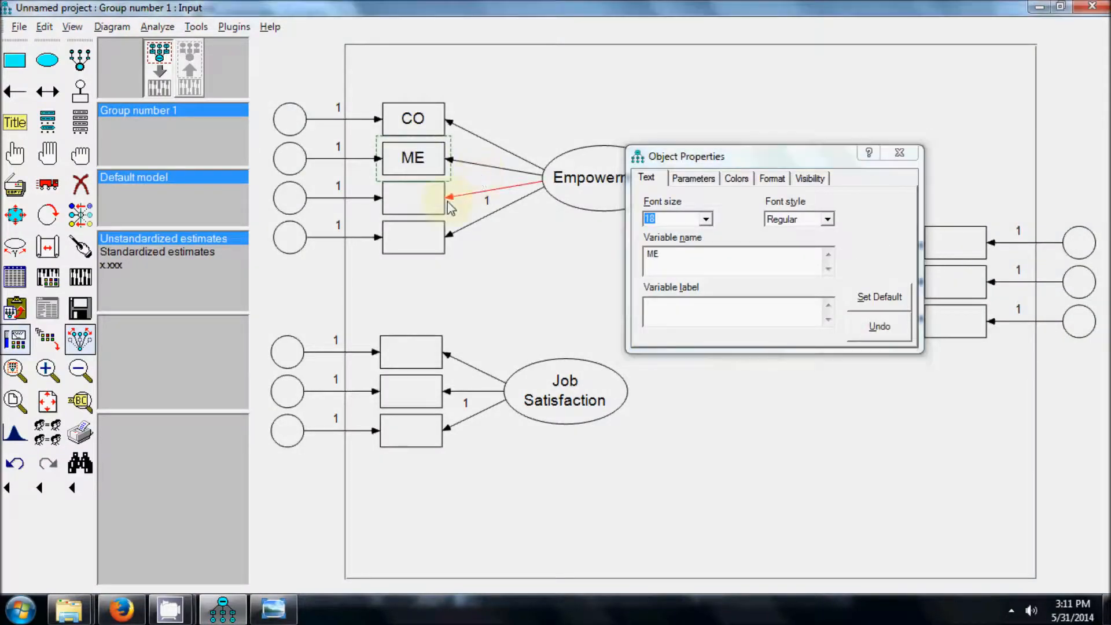
Step: Check the reference model and name the third Empowerment indicator "SD"
{"action": "key", "text": "alt+Tab"}
{"action": "key", "text": "Tab"}
{"action": "key", "text": "alt+Tab"}
{"action": "key", "text": "Tab"}
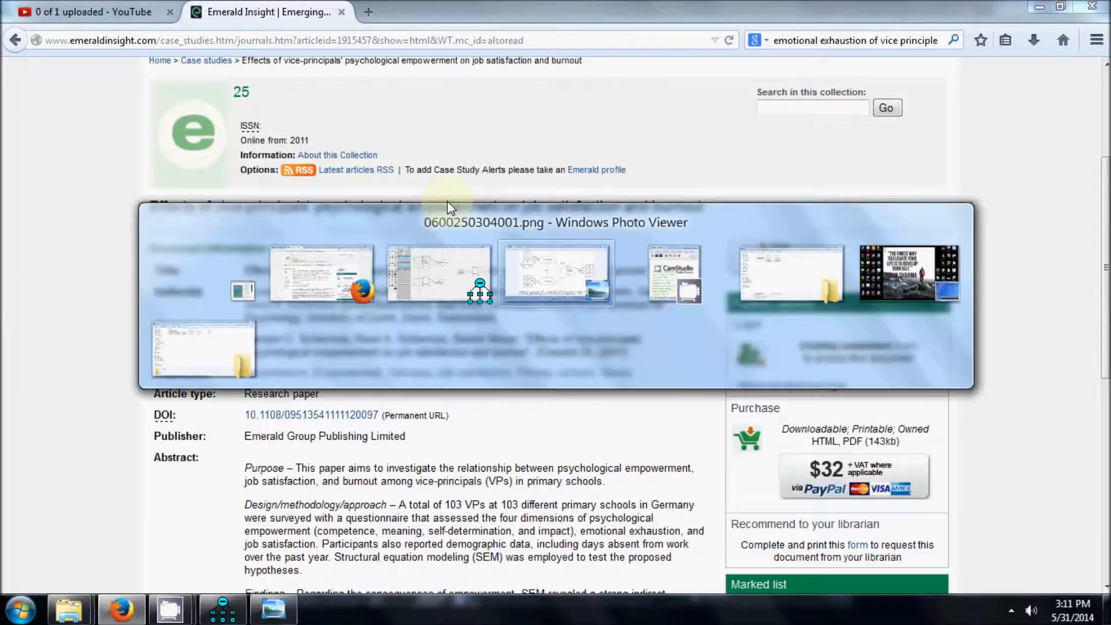
{"action": "key", "text": "alt+Tab"}
{"action": "key", "text": "Tab"}
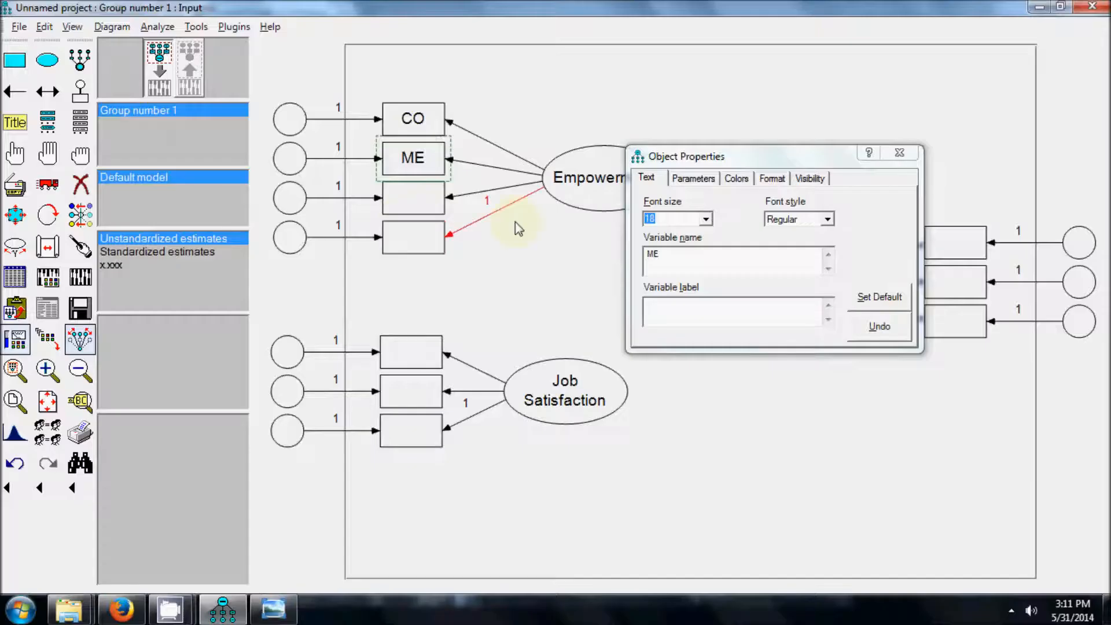
{"action": "left_click", "coordinate": [403, 207]}
{"action": "left_click", "coordinate": [745, 269]}
{"action": "type", "text": "SD"}
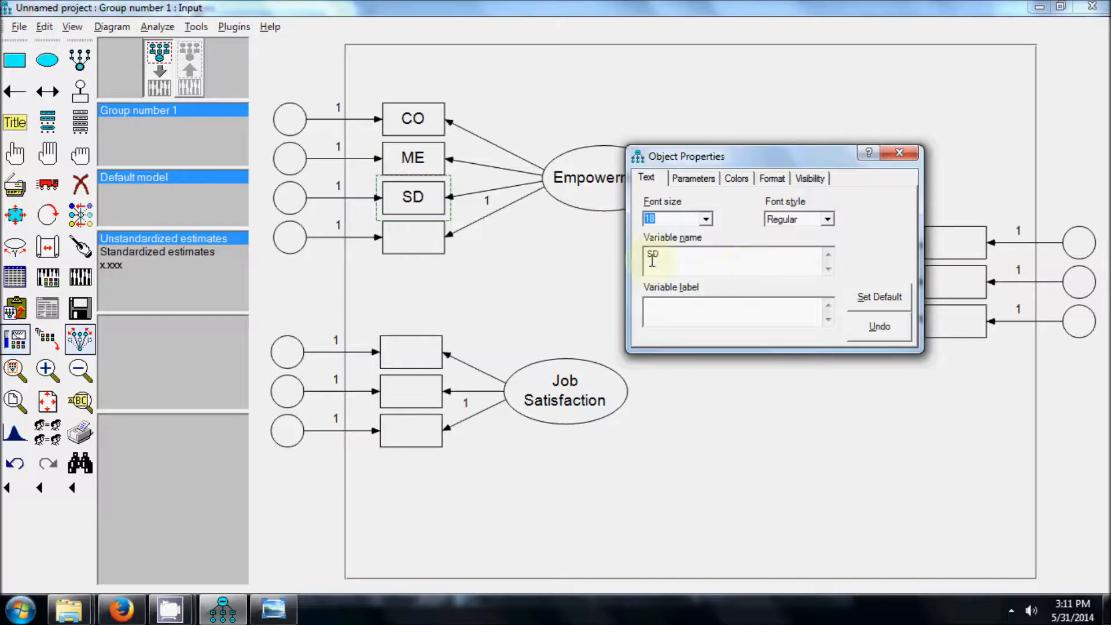
Step: Name the lowest Empowerment indicator "I"
{"action": "left_click", "coordinate": [420, 246]}
{"action": "left_click", "coordinate": [744, 263]}
{"action": "type", "text": "I"}
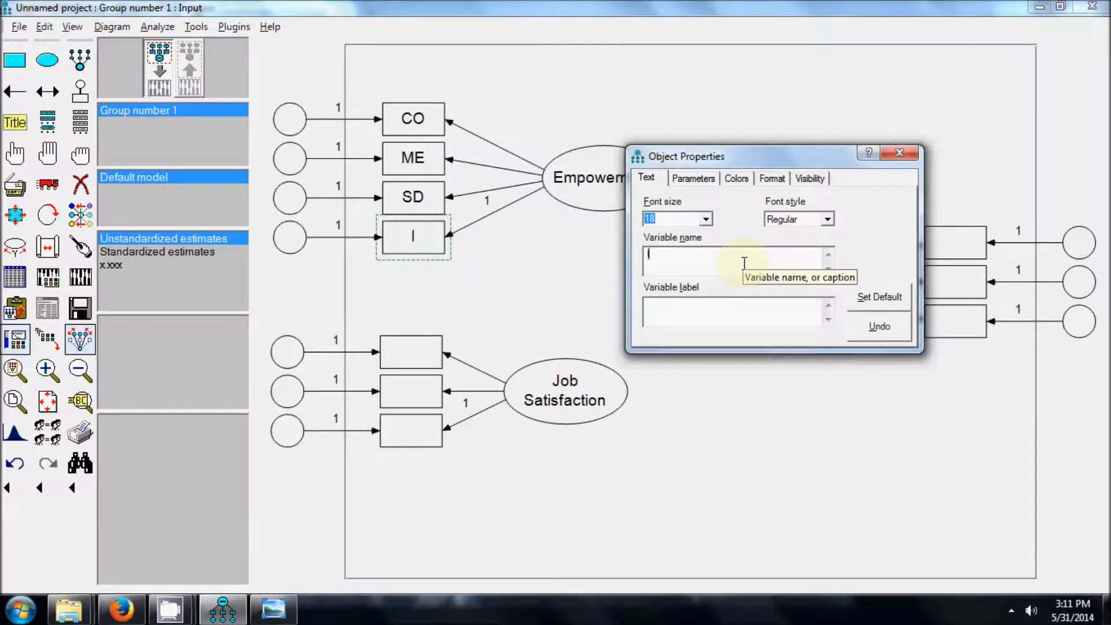
Step: Check the reference model and name the topmost Job Satisfaction indicator "WS1"
{"action": "key", "text": "alt+Tab"}
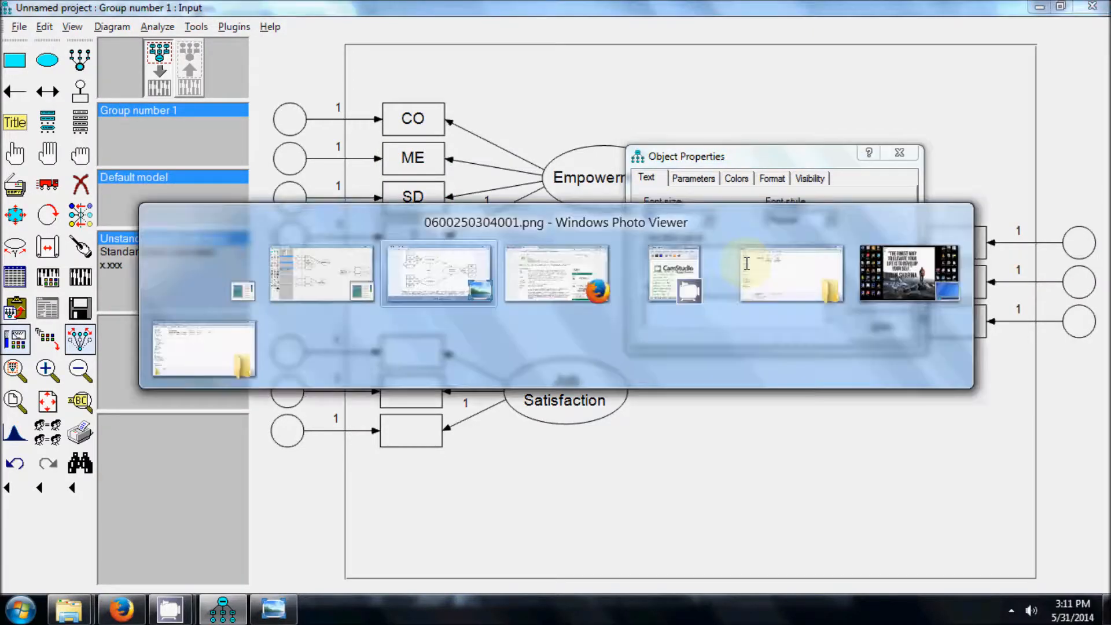
{"action": "key", "text": "alt+Tab"}
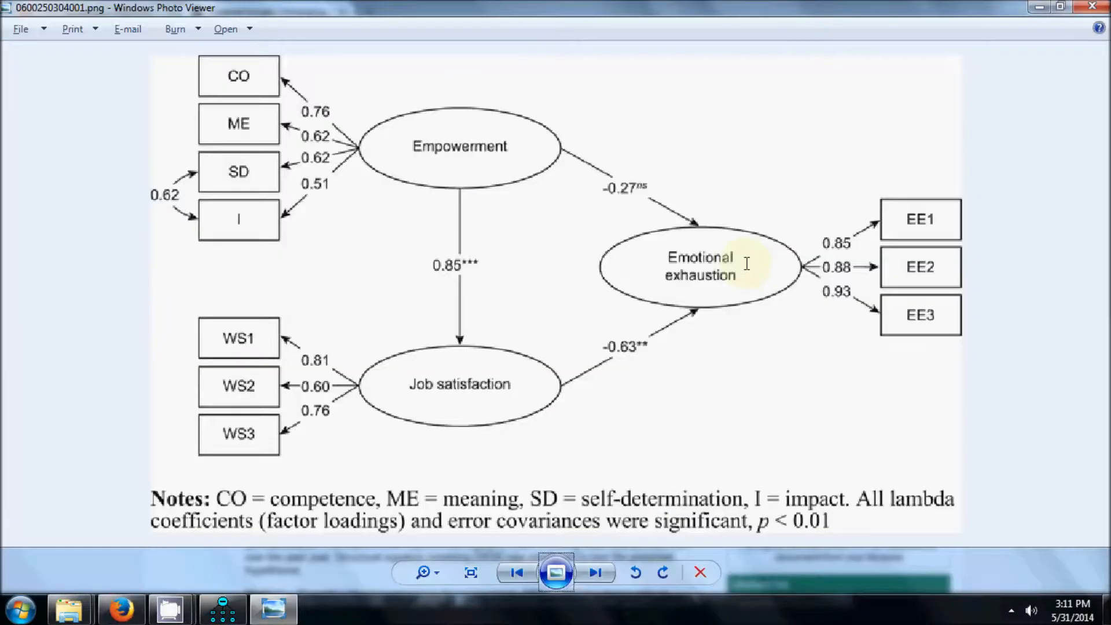
{"action": "key", "text": "alt+Tab"}
{"action": "key", "text": "Tab"}
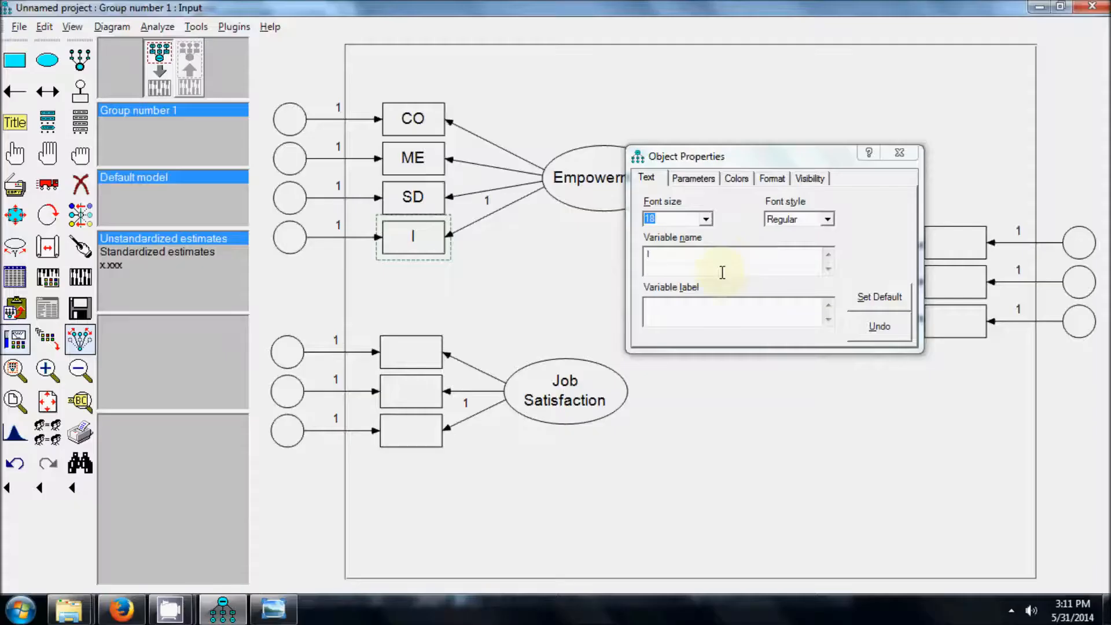
{"action": "left_click", "coordinate": [414, 348]}
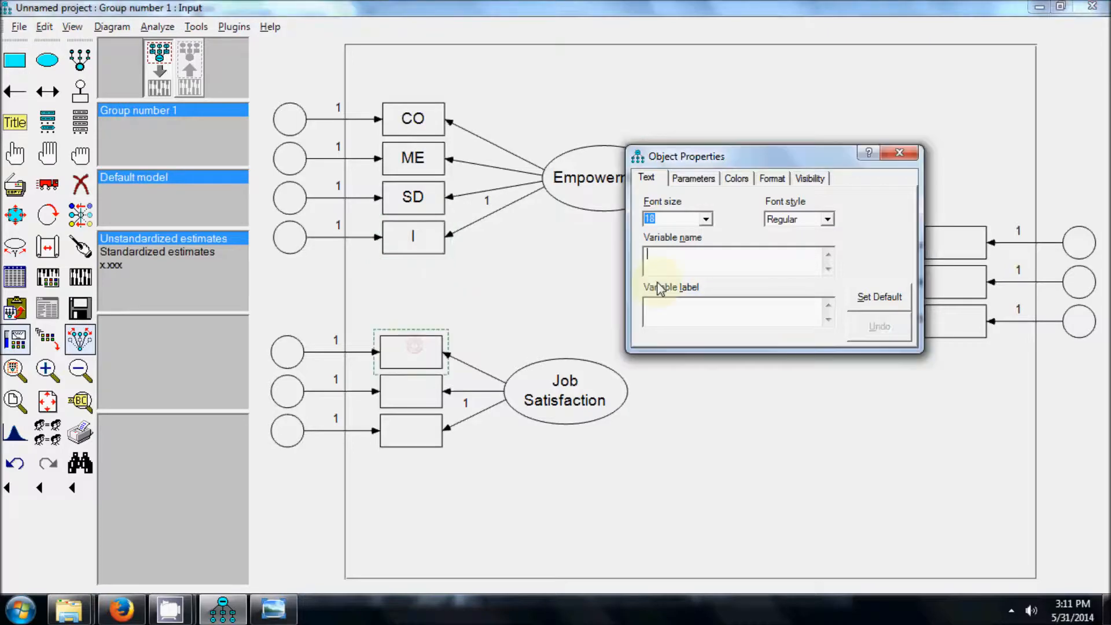
{"action": "type", "text": "WS1"}
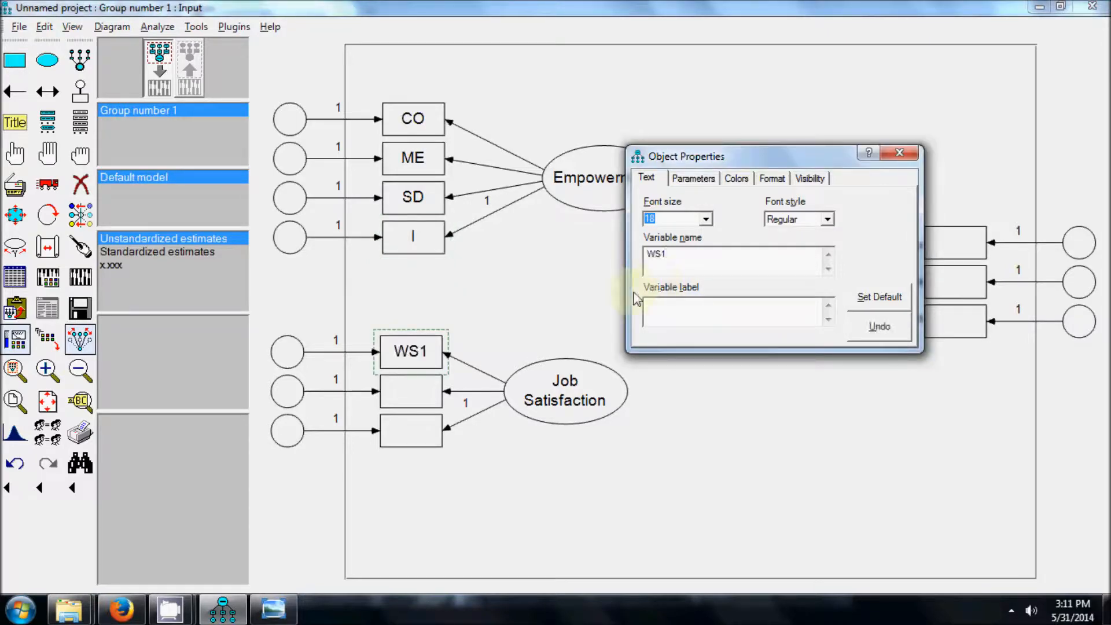
Step: Name the middle and lowest Job Satisfaction indicators "WS2" and "WS3"
{"action": "left_click", "coordinate": [399, 391]}
{"action": "type", "text": "WS2"}
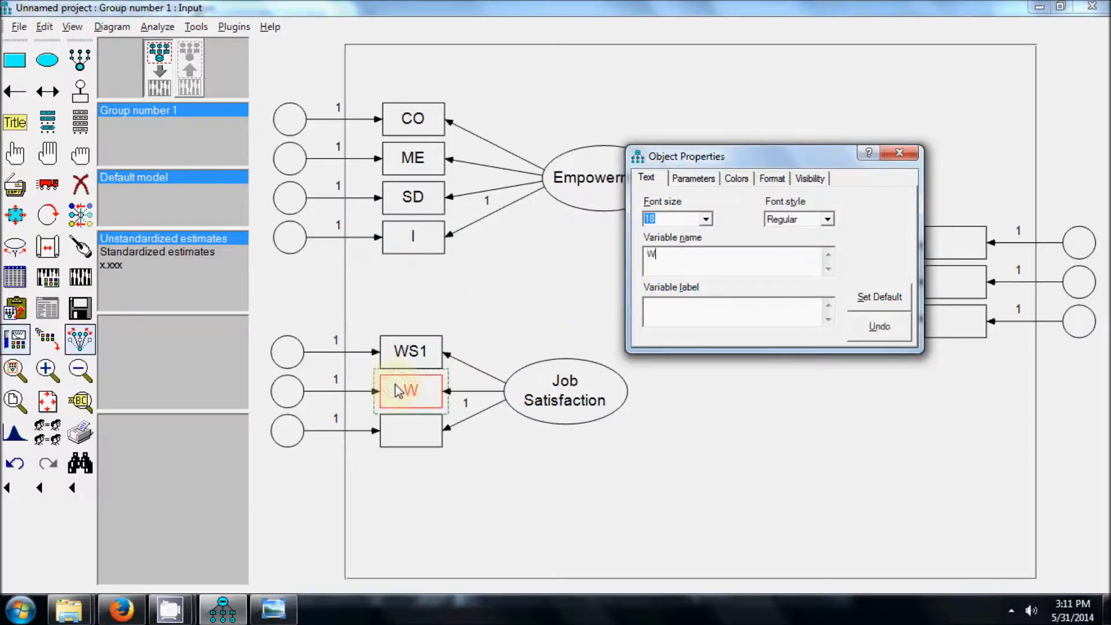
{"action": "left_click", "coordinate": [393, 424]}
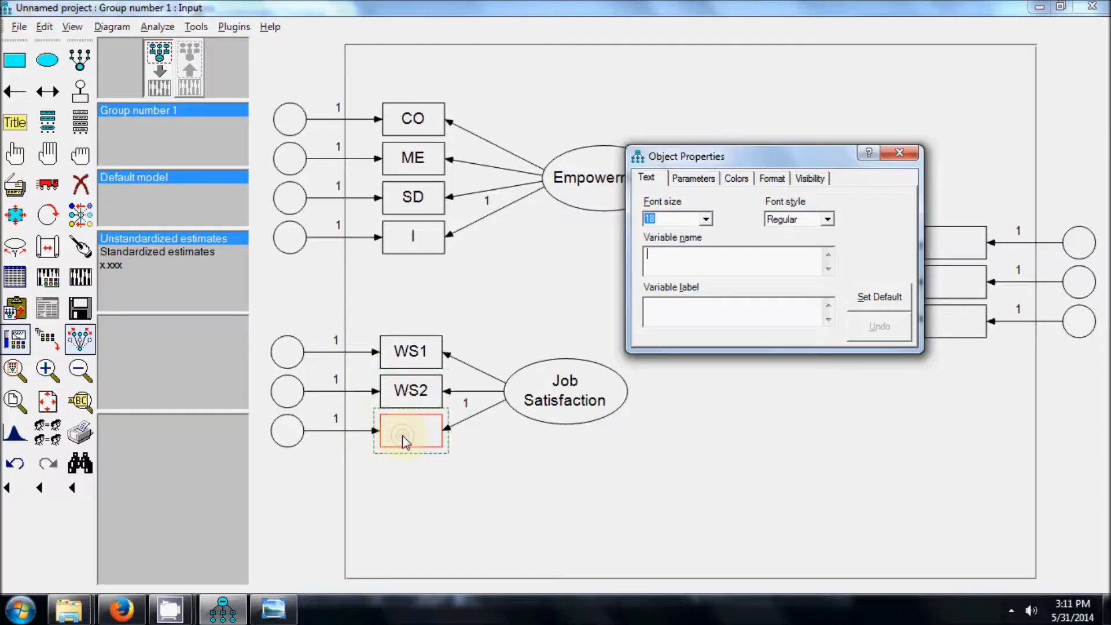
{"action": "type", "text": "WS3"}
Step: Check the reference model and name the topmost Emotional Exhaustion indicator "EE1"
{"action": "left_click_drag", "start_coordinate": [800, 158], "coordinate": [657, 144]}
{"action": "key", "text": "alt+Tab"}
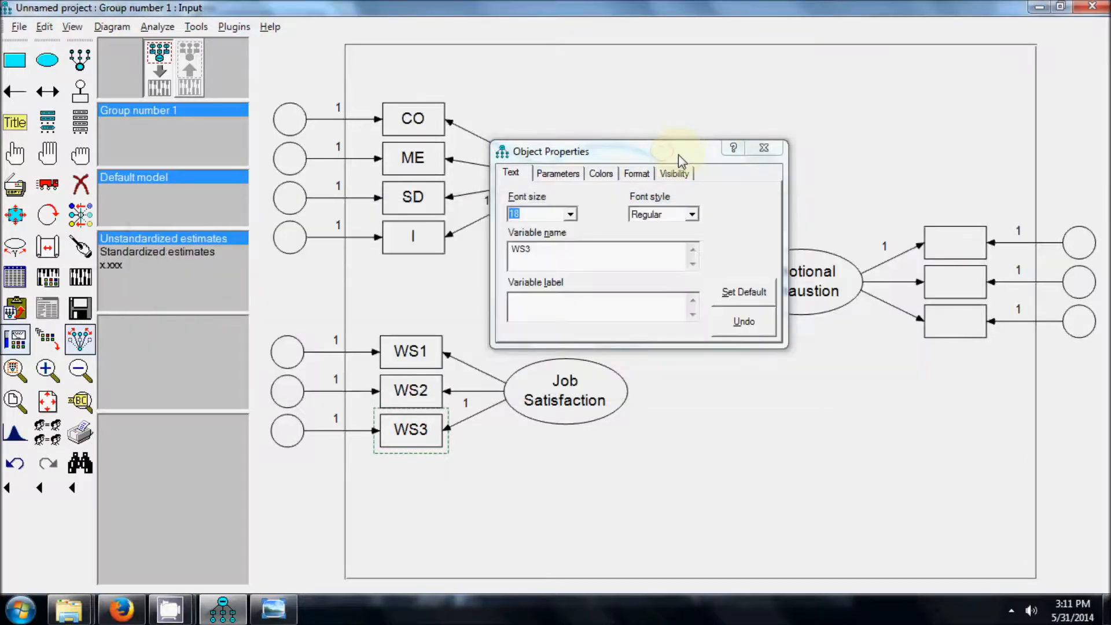
{"action": "key", "text": "alt+Tab"}
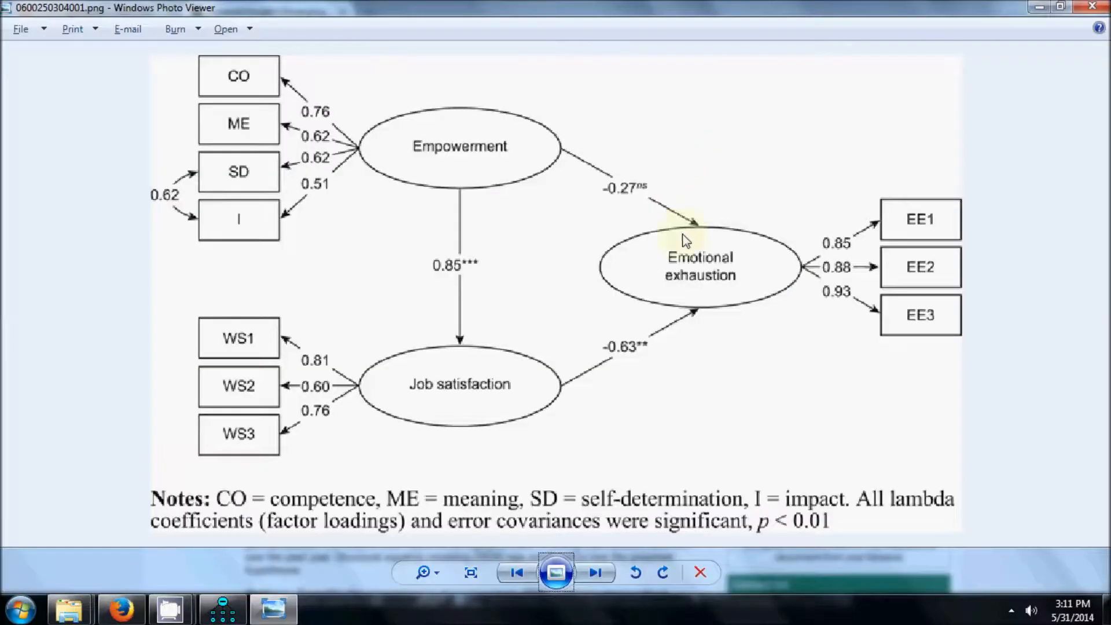
{"action": "key", "text": "alt+Tab"}
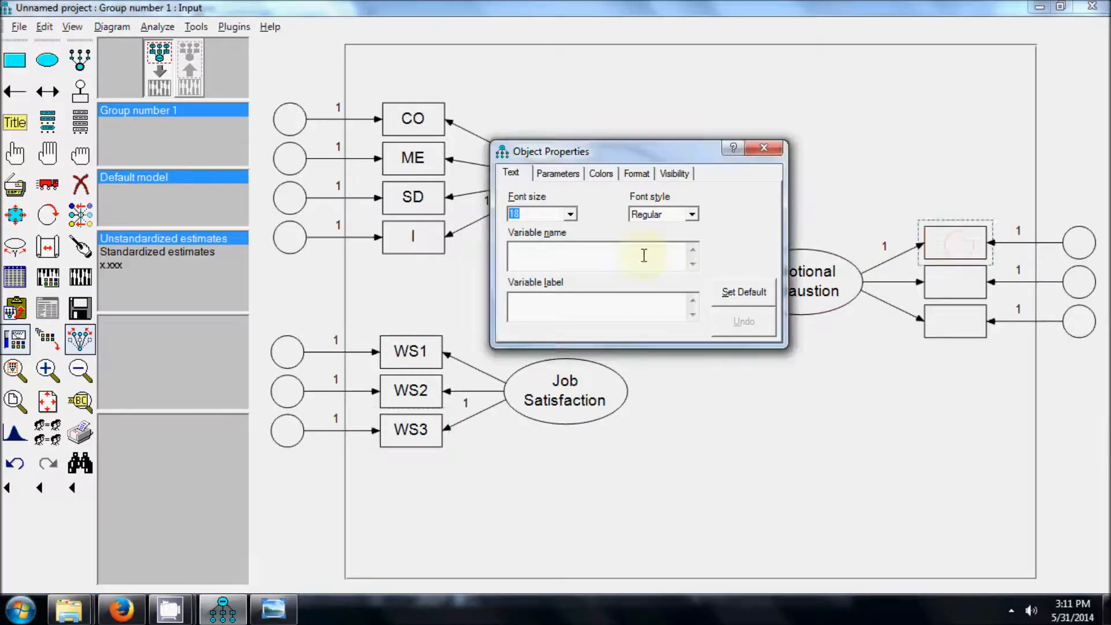
{"action": "type", "text": "EE1"}
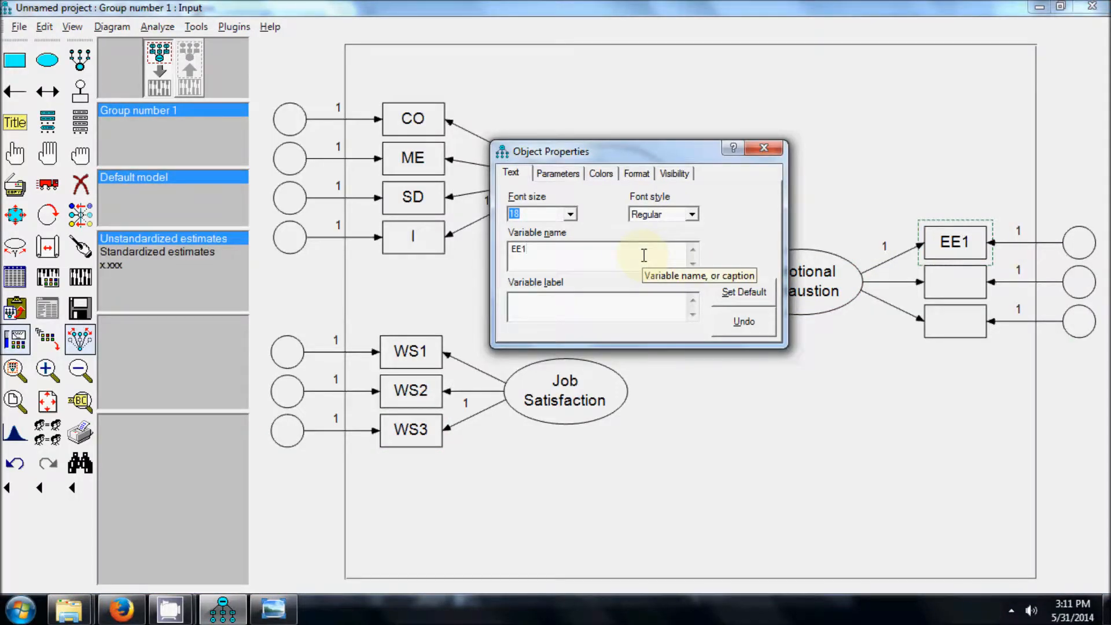
Step: Name the middle and lowest Emotional Exhaustion indicators "EE2" and "EE3", and close the object properties
{"action": "left_click", "coordinate": [938, 281]}
{"action": "type", "text": "EE2"}
{"action": "left_click", "coordinate": [946, 330]}
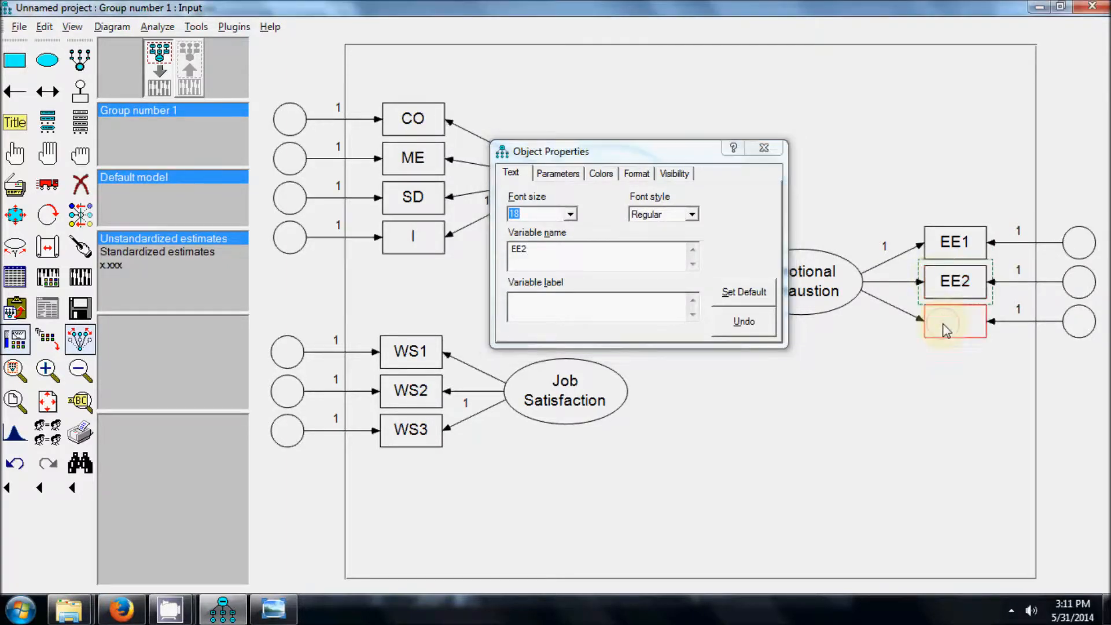
{"action": "type", "text": "W"}
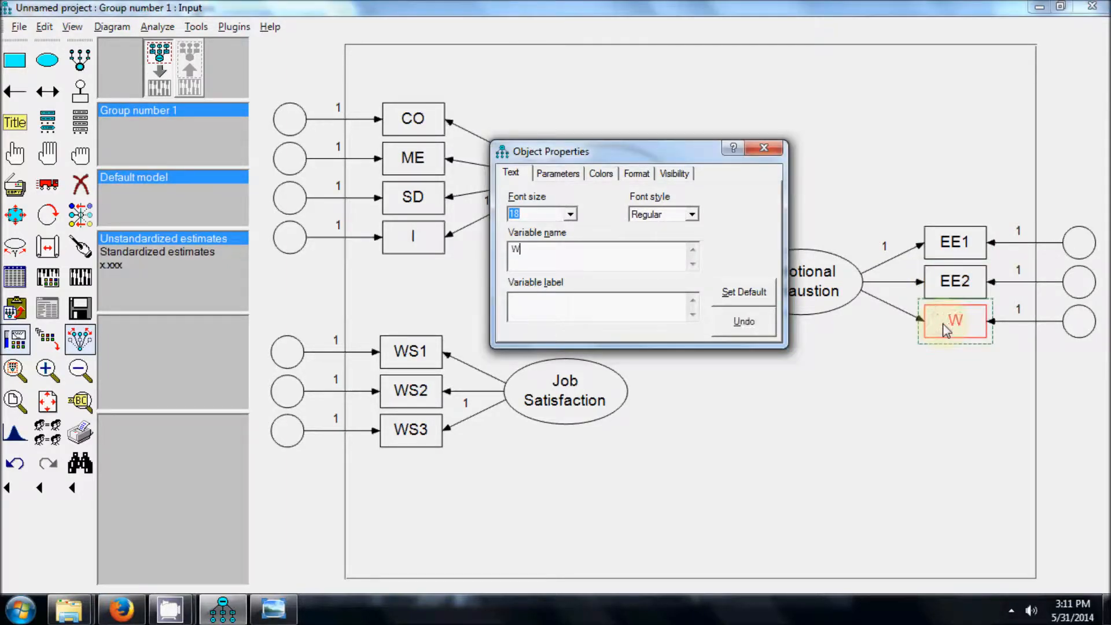
{"action": "type", "text": "E"}
{"action": "key", "text": "BackSpace"}
{"action": "key", "text": "BackSpace"}
{"action": "type", "text": "EE3"}
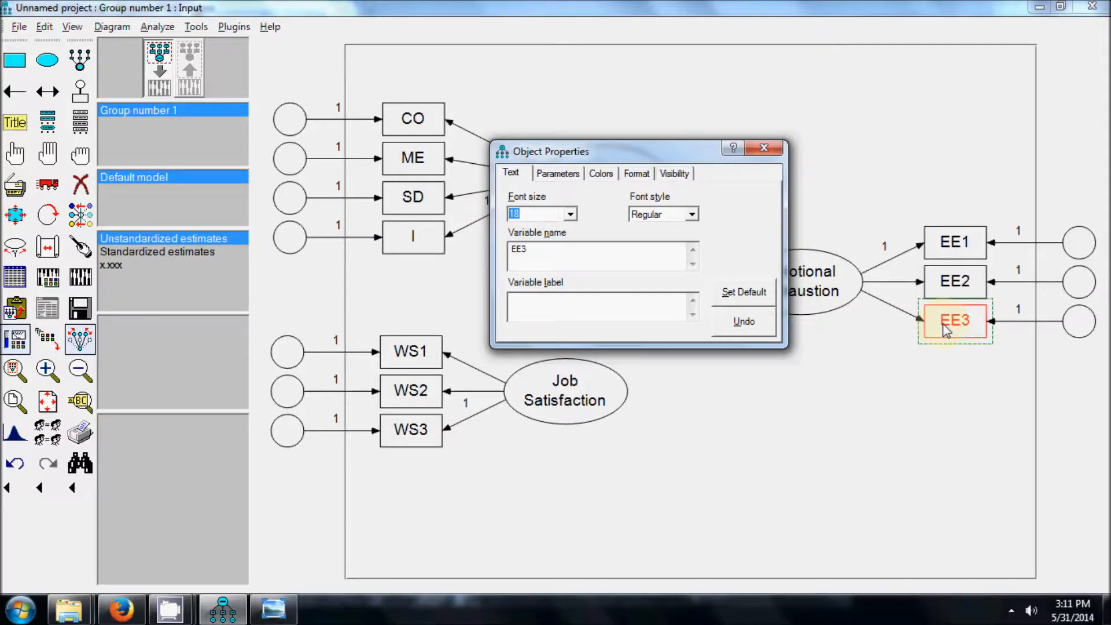
{"action": "left_click", "coordinate": [760, 152]}
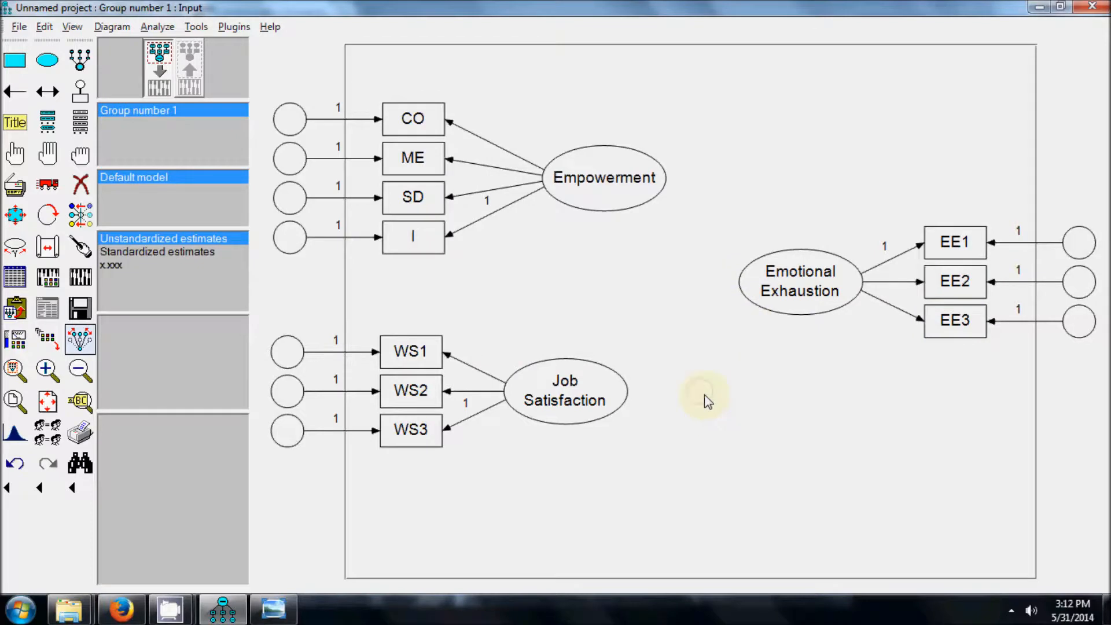
Step: Move the Job Satisfaction group slightly up and right and the Emotional Exhaustion group slightly up and left, indicators included
{"action": "key", "text": "ctrl+m"}
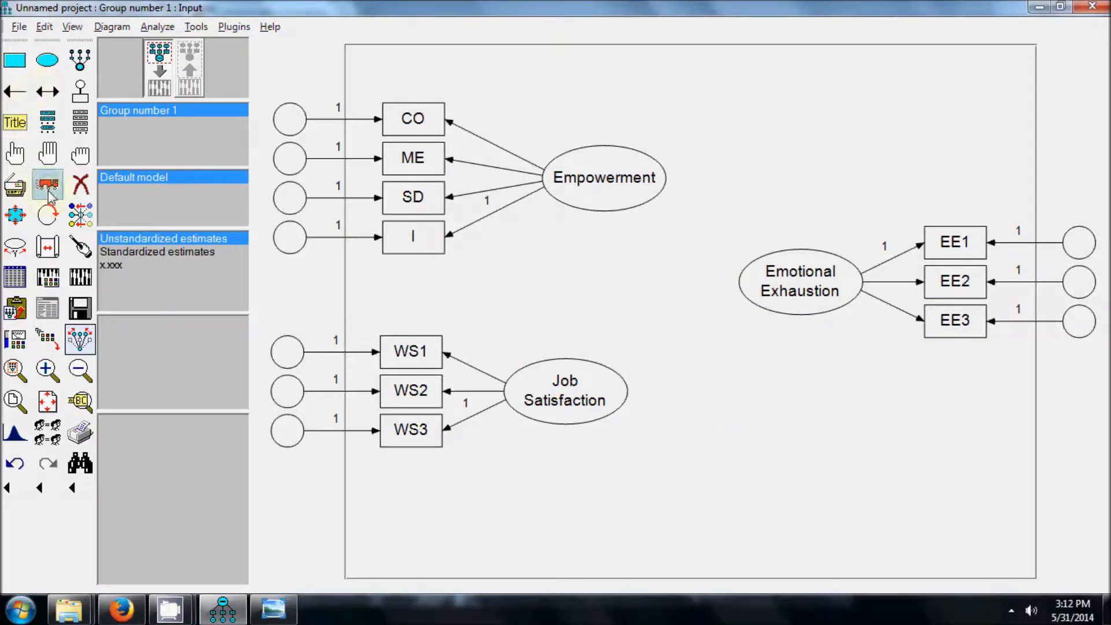
{"action": "left_click_drag", "start_coordinate": [586, 401], "coordinate": [596, 381]}
{"action": "left_click_drag", "start_coordinate": [782, 288], "coordinate": [765, 282]}
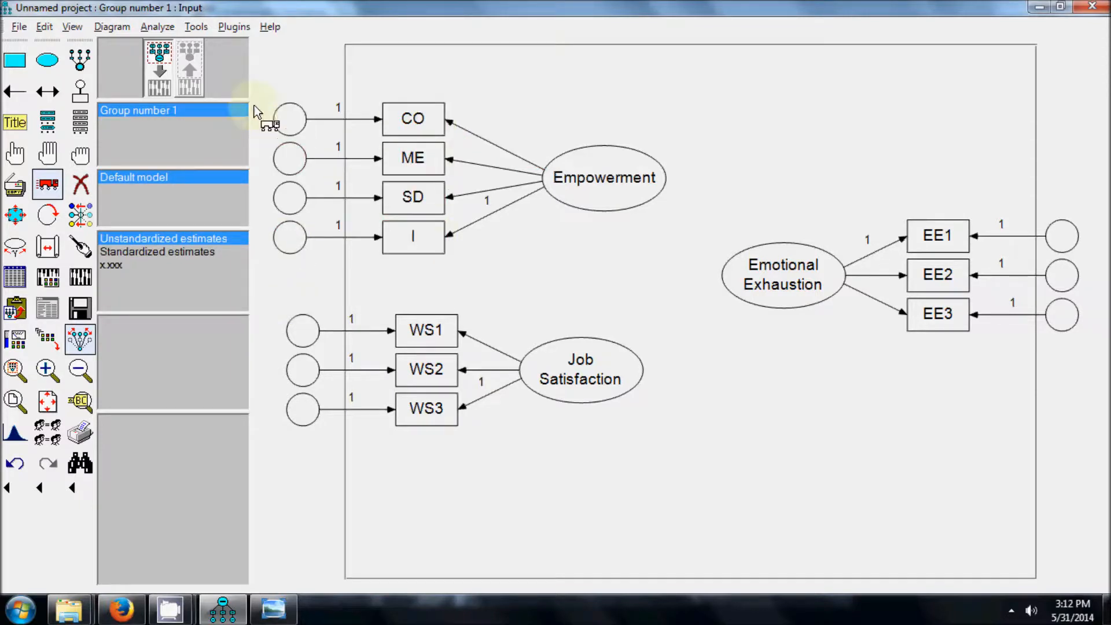
Step: Name all unnamed error terms automatically with the Name Unobserved Variables plugin
{"action": "left_click", "coordinate": [231, 29]}
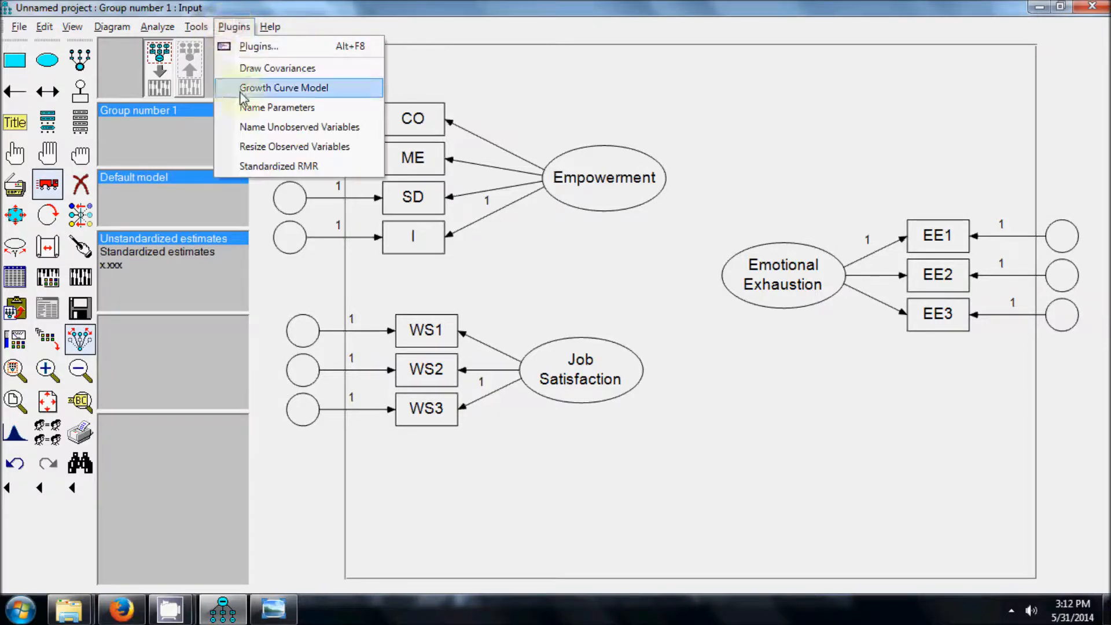
{"action": "left_click", "coordinate": [270, 133]}
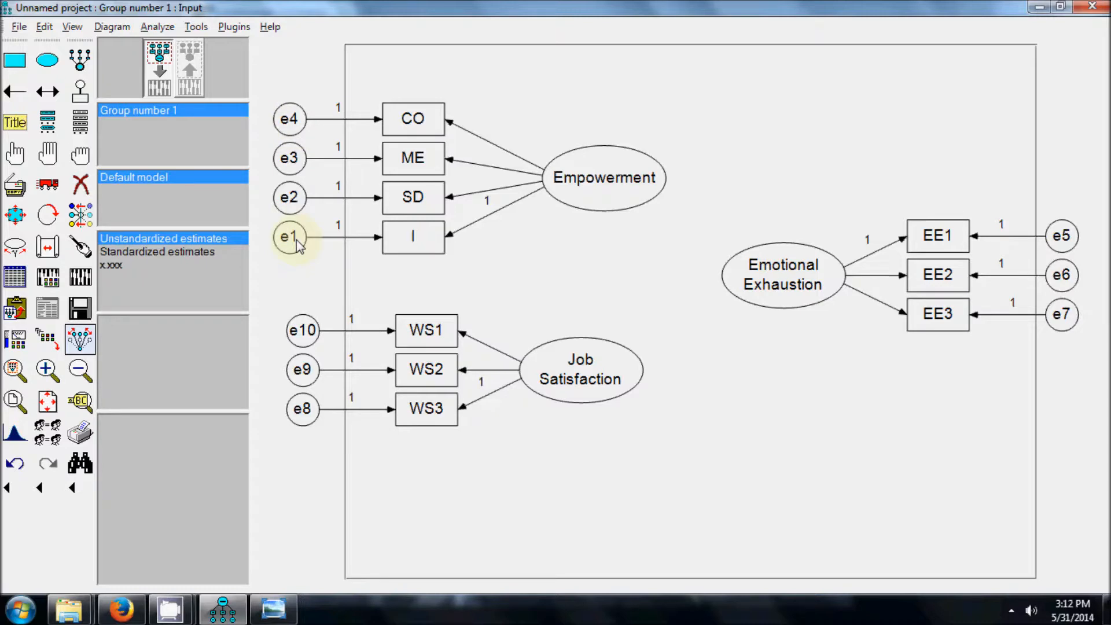
Step: Reflect the Empowerment indicators so they stay left of the latent variable with error terms running e1 to e4 downward
{"action": "left_click", "coordinate": [79, 223]}
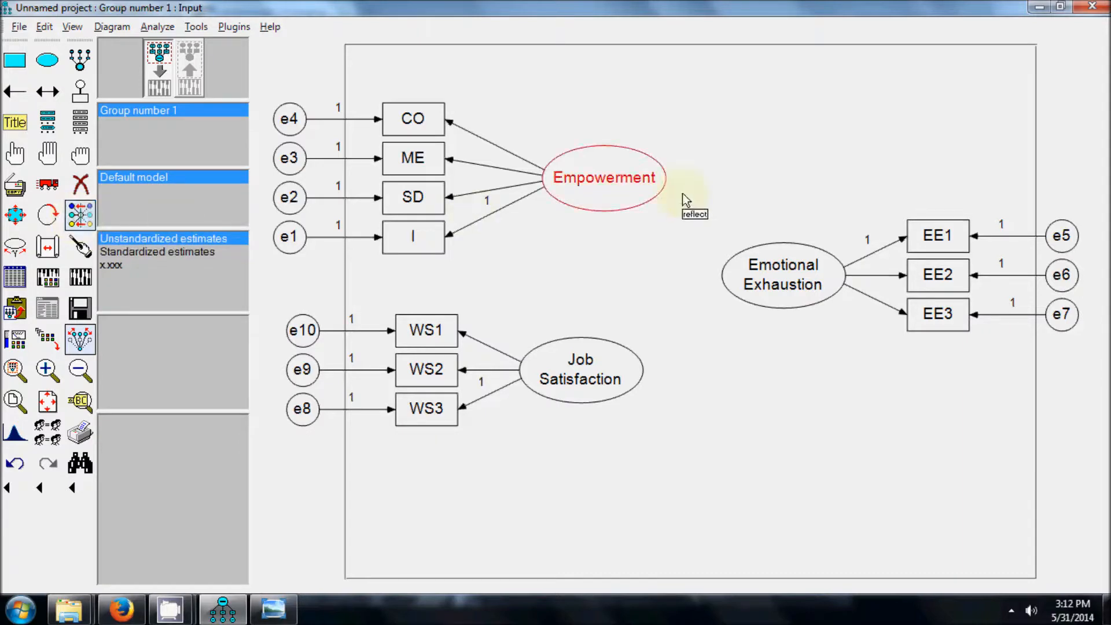
{"action": "left_click", "coordinate": [592, 178]}
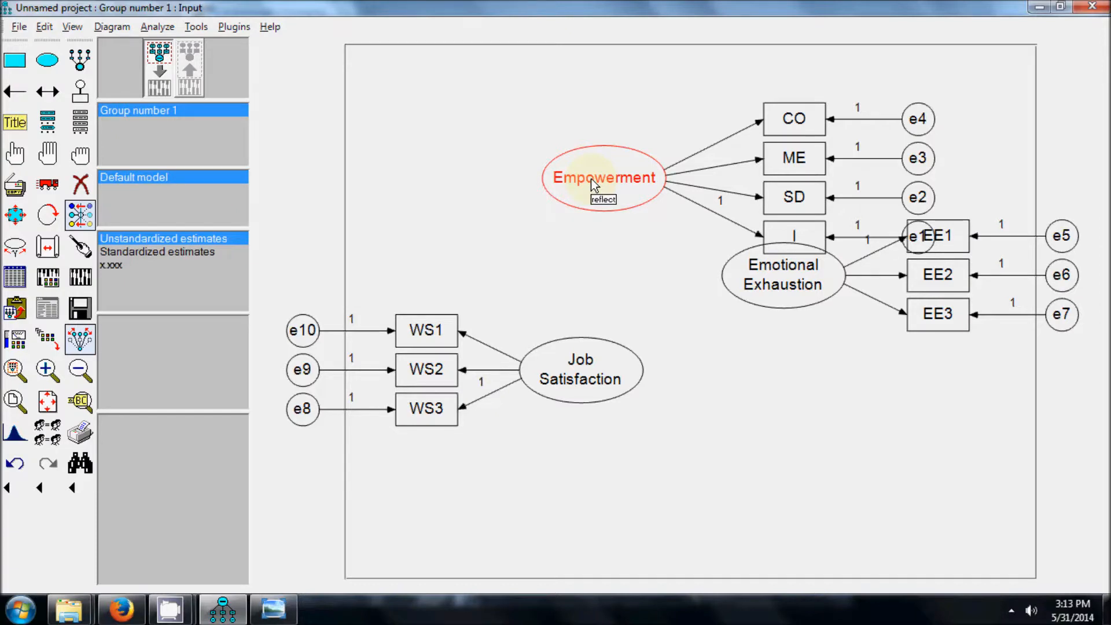
{"action": "left_click", "coordinate": [592, 178]}
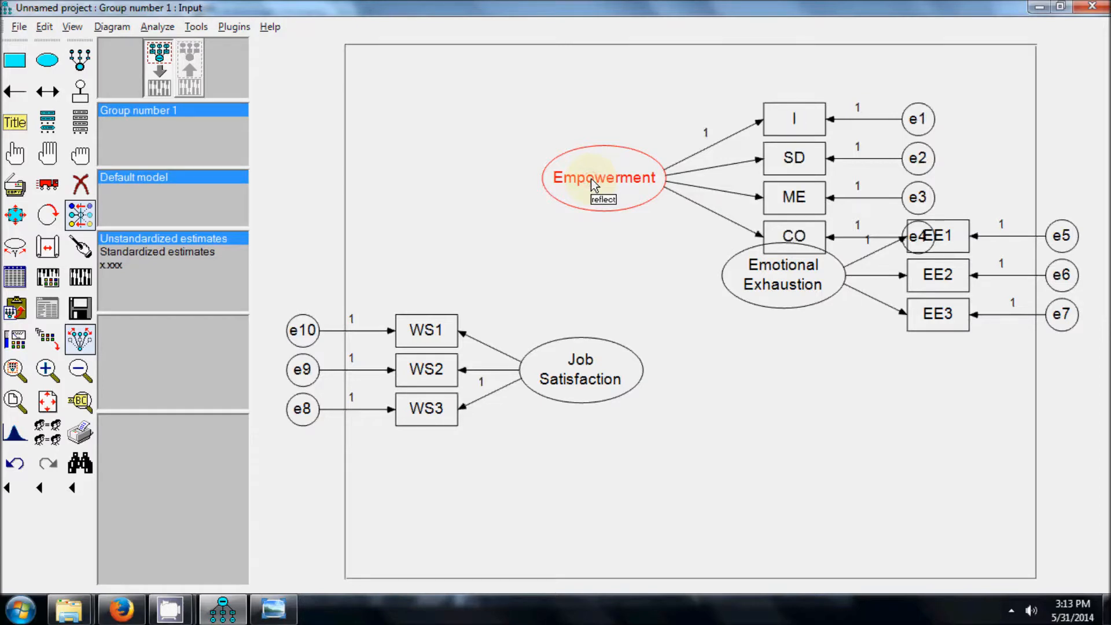
{"action": "left_click", "coordinate": [592, 178]}
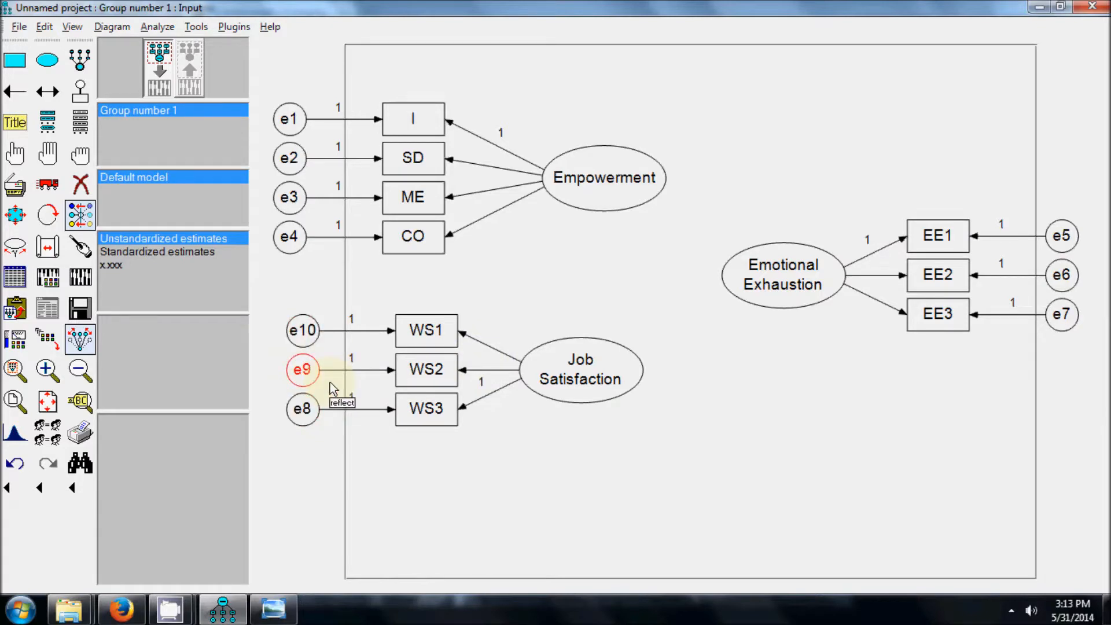
Step: Reflect the Job Satisfaction indicators so they stay left of the latent variable with error terms running e8 to e10 downward
{"action": "left_click", "coordinate": [573, 386]}
{"action": "left_click", "coordinate": [572, 384]}
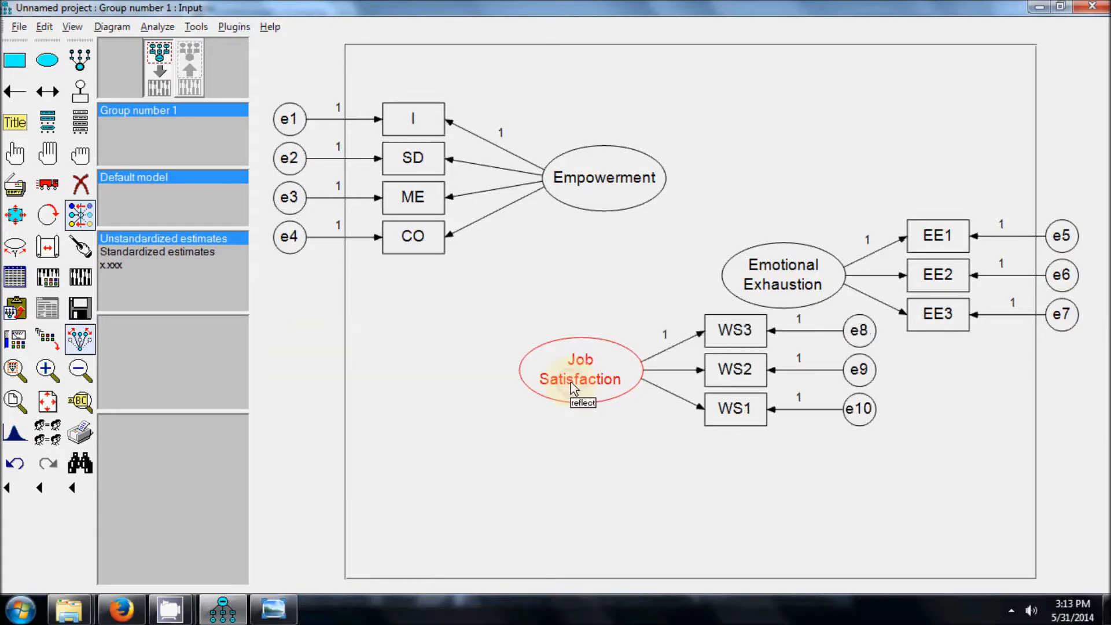
{"action": "left_click", "coordinate": [541, 382]}
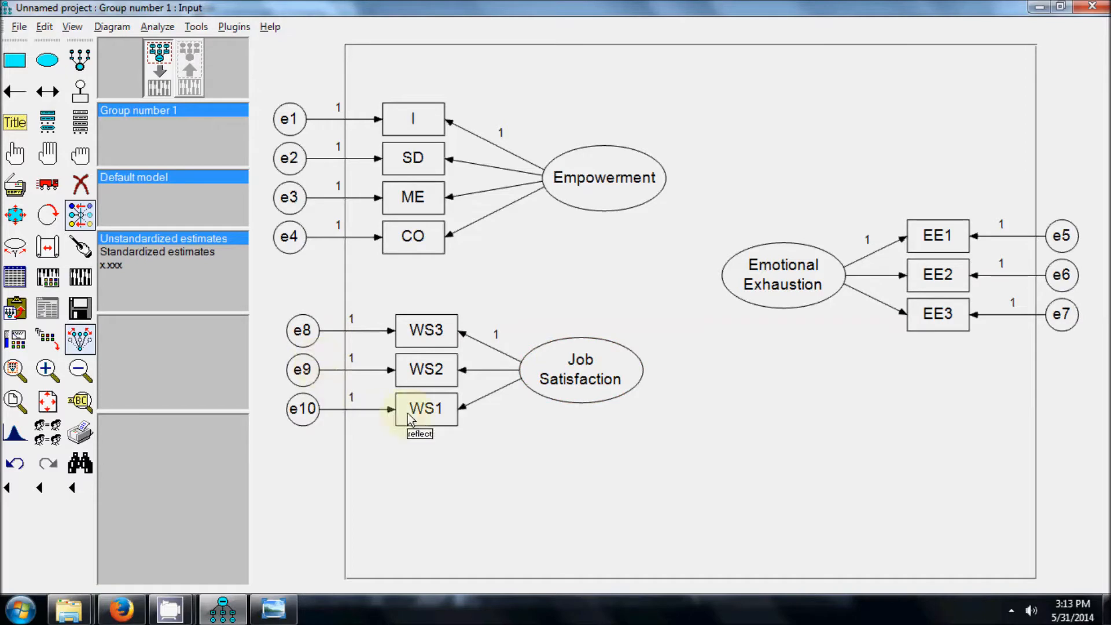
Step: Following the reference model, draw single-headed paths from Empowerment to Emotional Exhaustion and Job Satisfaction, and from Job Satisfaction to Emotional Exhaustion
{"action": "left_click", "coordinate": [19, 95]}
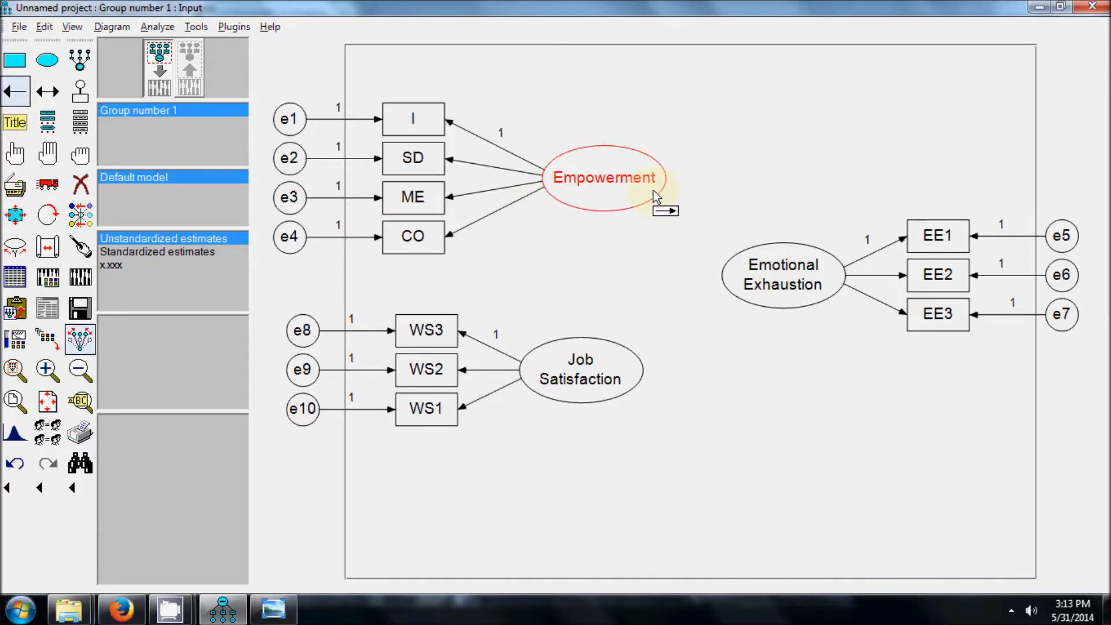
{"action": "left_click_drag", "start_coordinate": [656, 195], "coordinate": [756, 265]}
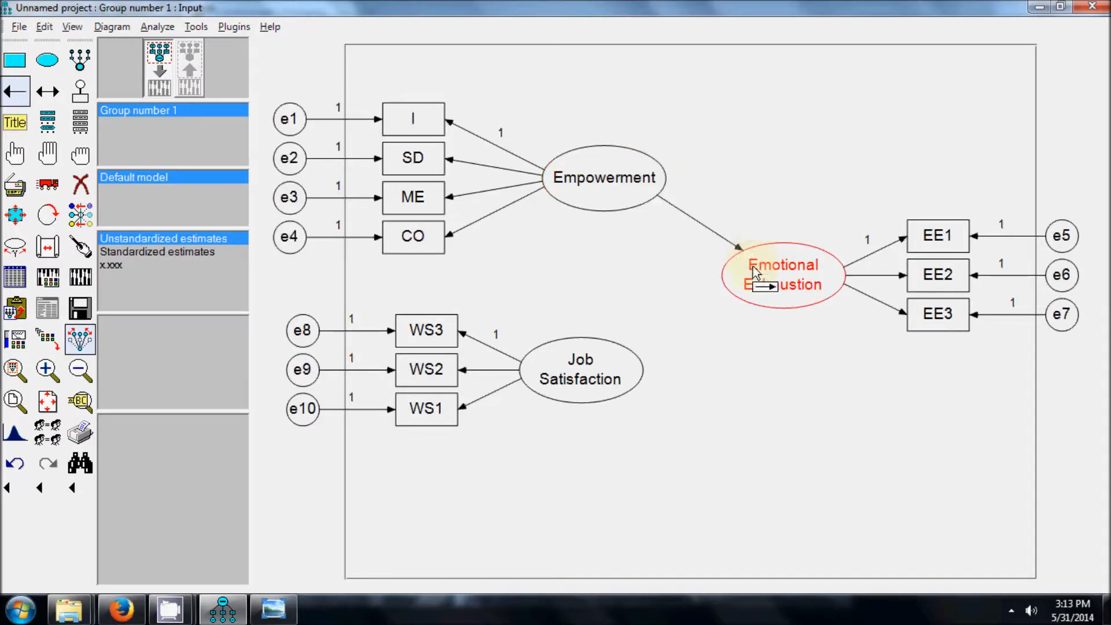
{"action": "key", "text": "alt+Tab"}
{"action": "key", "text": "Tab"}
{"action": "key", "text": "Tab"}
{"action": "key", "text": "Tab"}
{"action": "key", "text": "Tab"}
{"action": "key", "text": "Tab"}
{"action": "key", "text": "Tab"}
{"action": "key", "text": "Tab"}
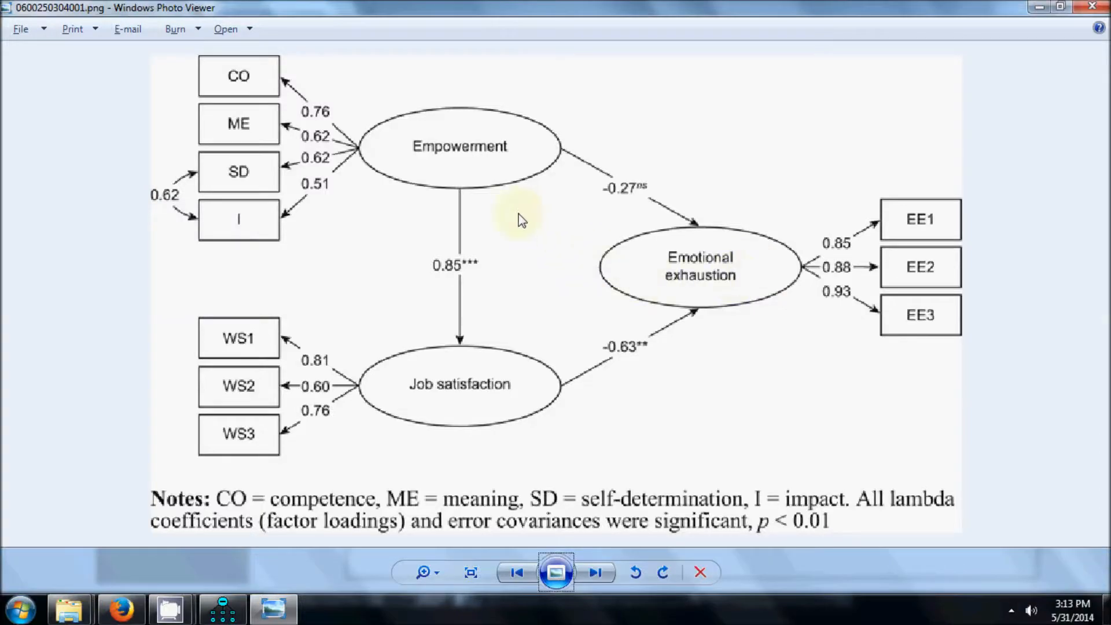
{"action": "key", "text": "alt+Tab"}
{"action": "left_click_drag", "start_coordinate": [589, 208], "coordinate": [597, 358]}
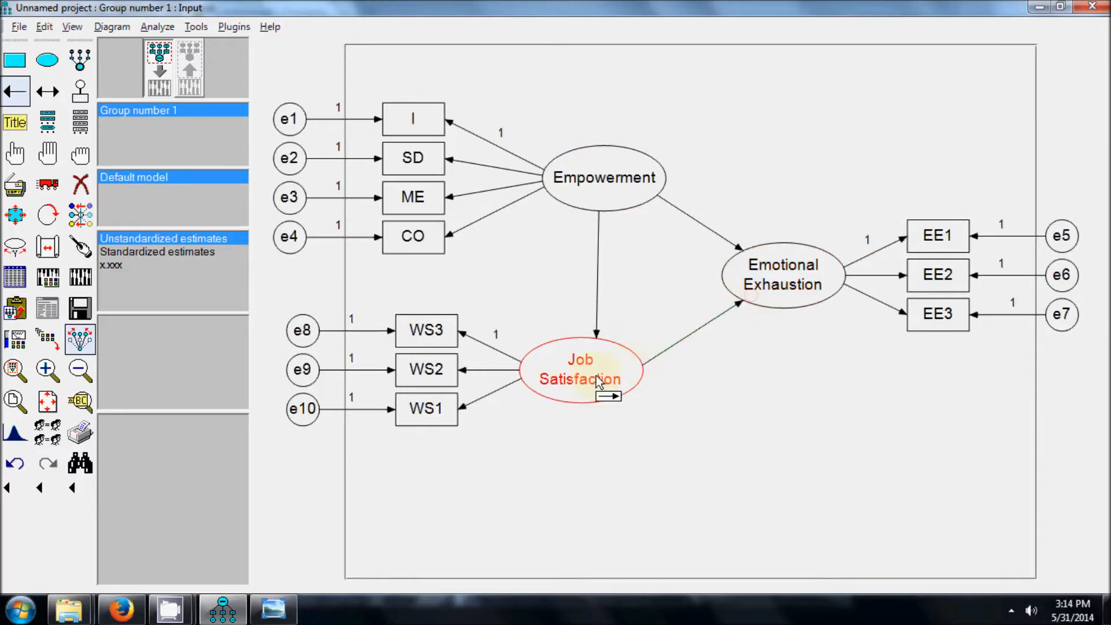
Step: Compare the drawn path diagram with the reference model
{"action": "key", "text": "alt+Tab"}
{"action": "key", "text": "alt+Tab"}
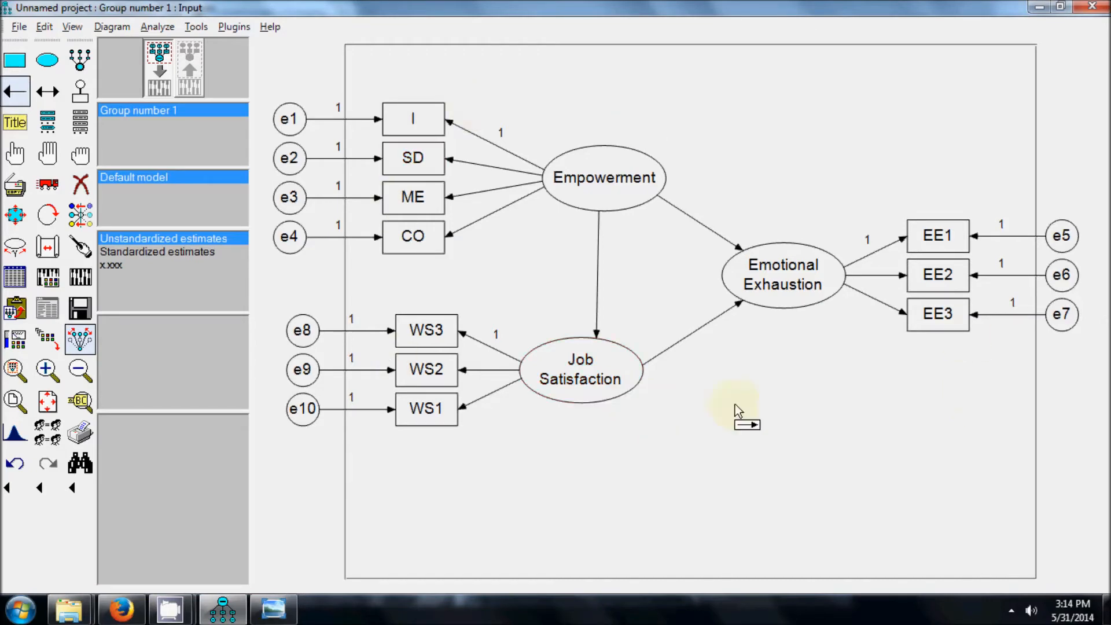
{"action": "key", "text": "alt+Tab"}
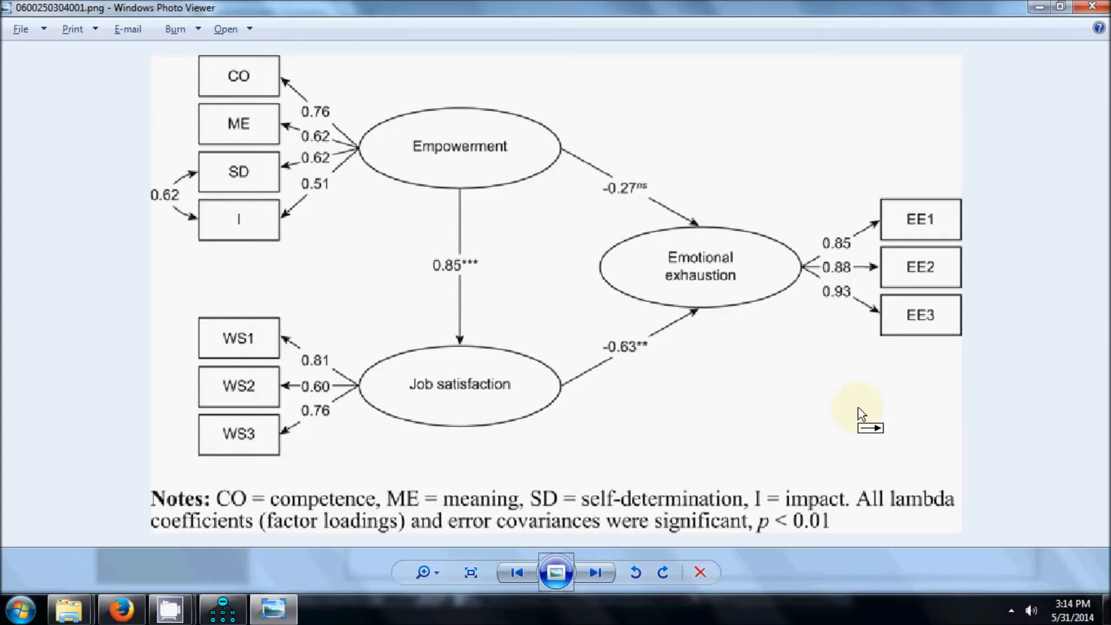
{"action": "key", "text": "alt+Tab"}
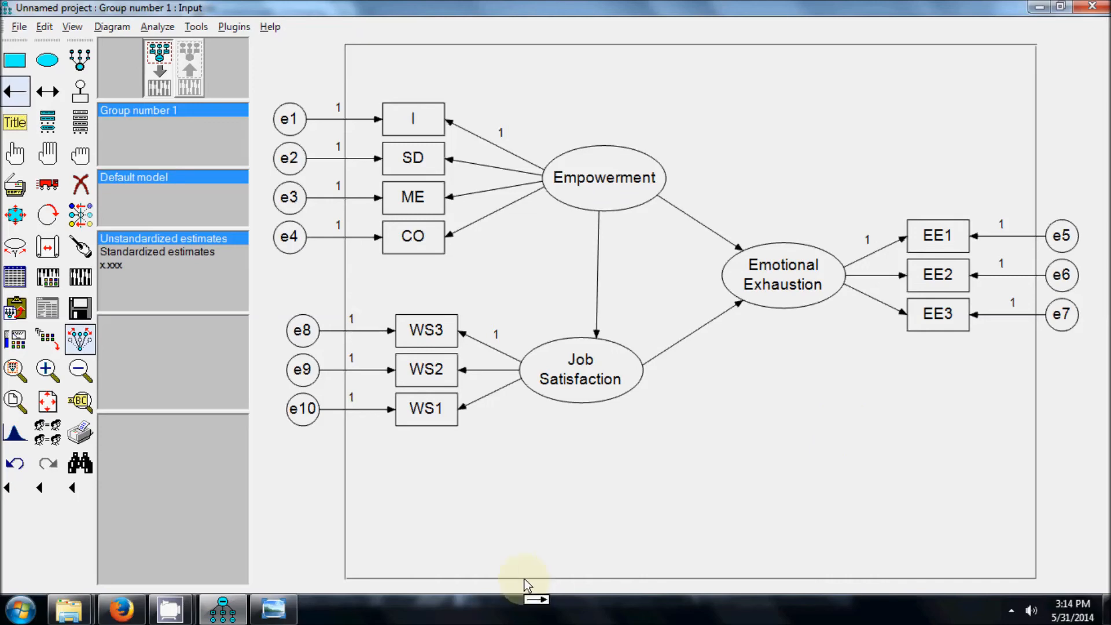
{"action": "mouse_move", "coordinate": [170, 609]}
{"action": "mouse_move", "coordinate": [273, 545]}
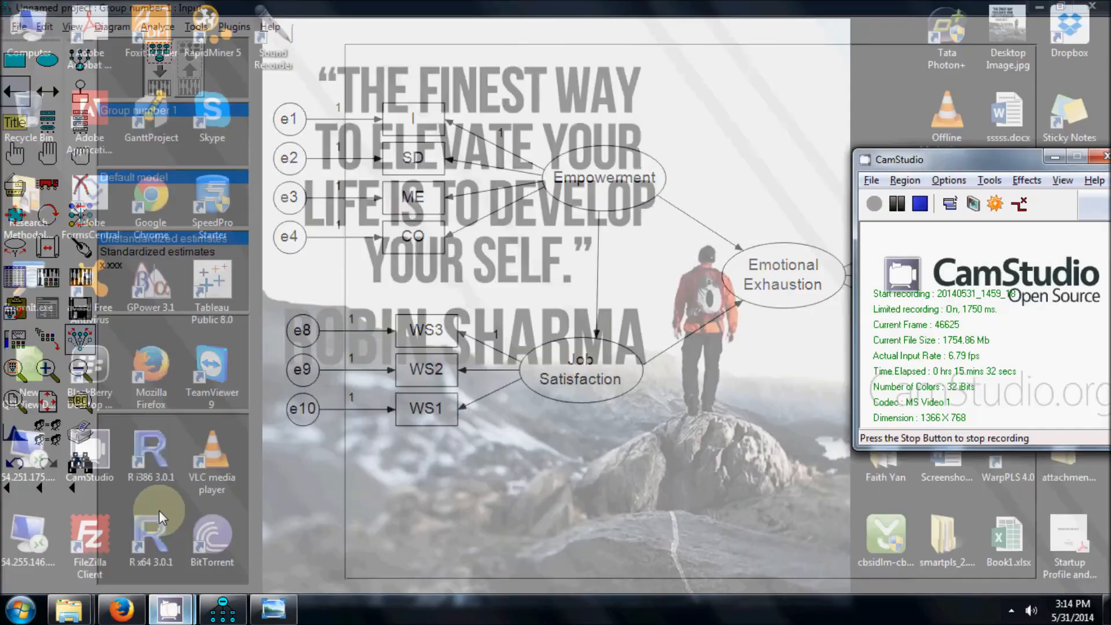
{"action": "left_click", "coordinate": [158, 511]}
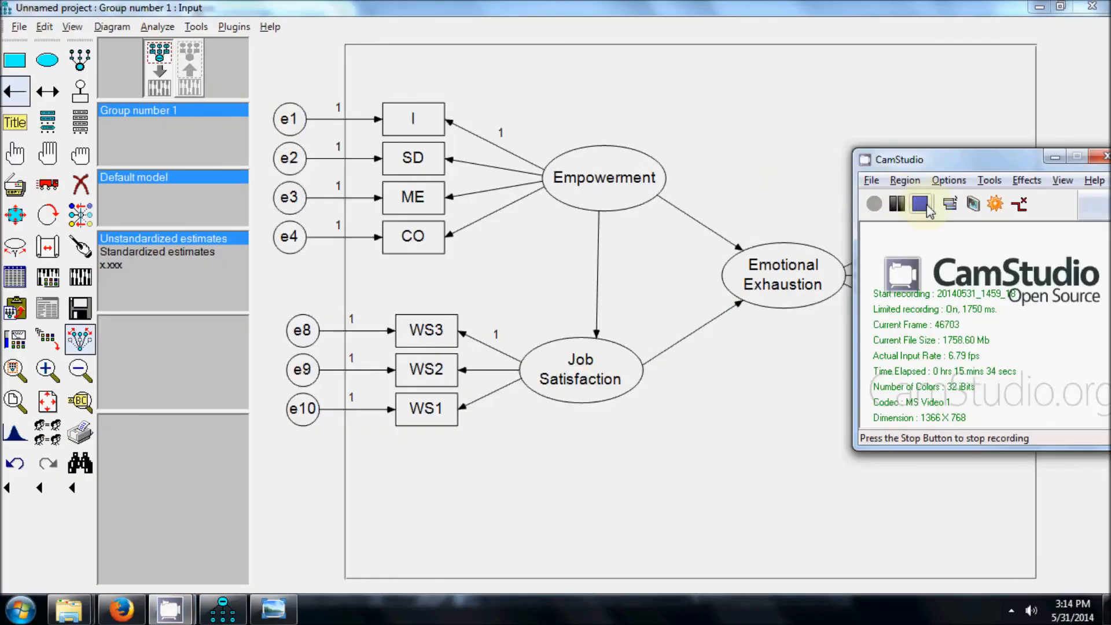